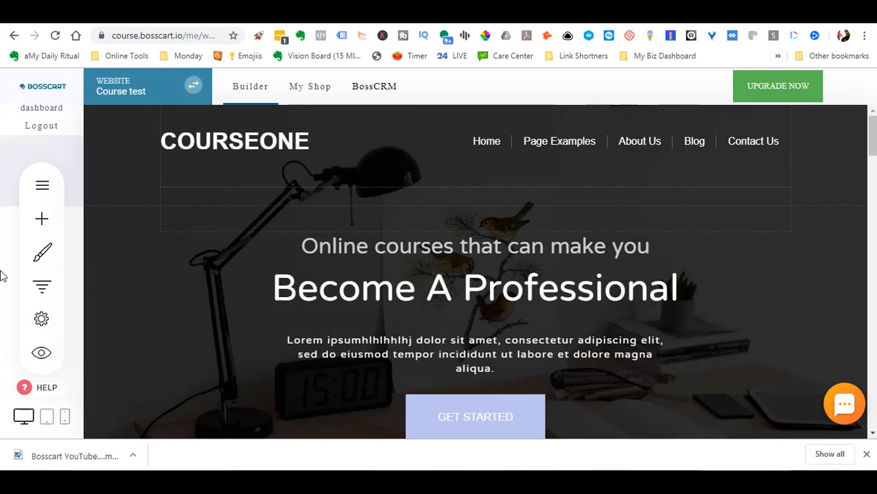
Step: Set the global website layout to a 1080px grid width with the Boxed layout style and confirm it
click(38, 257)
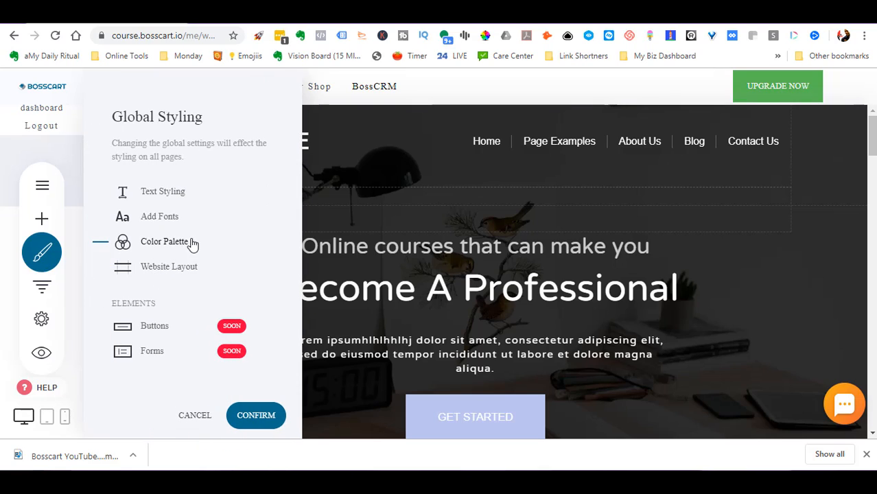
click(178, 269)
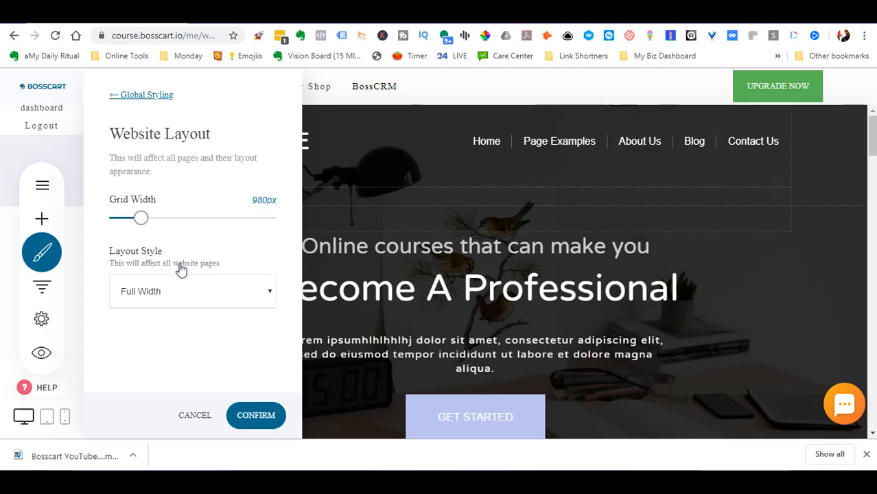
drag(141, 217, 159, 218)
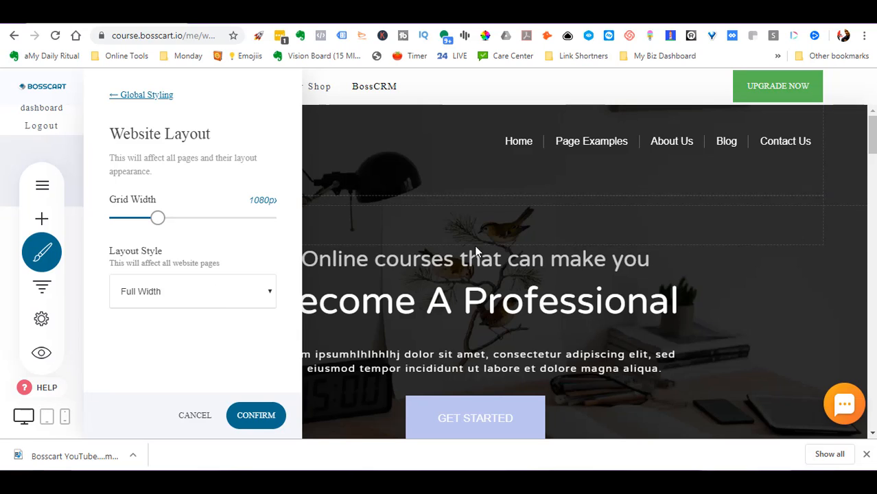
click(152, 295)
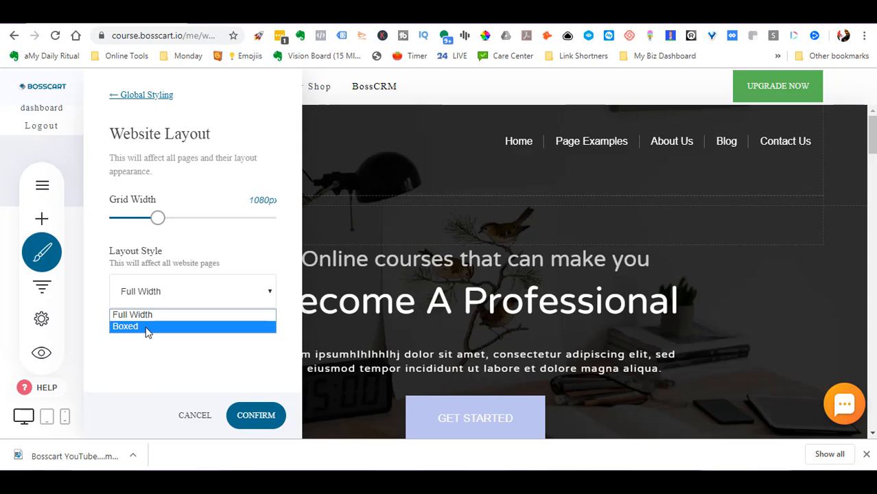
click(146, 328)
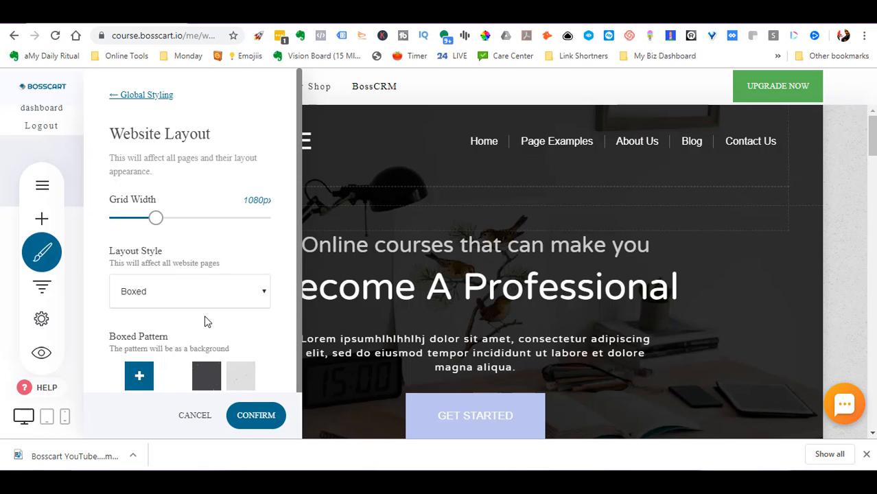
click(262, 416)
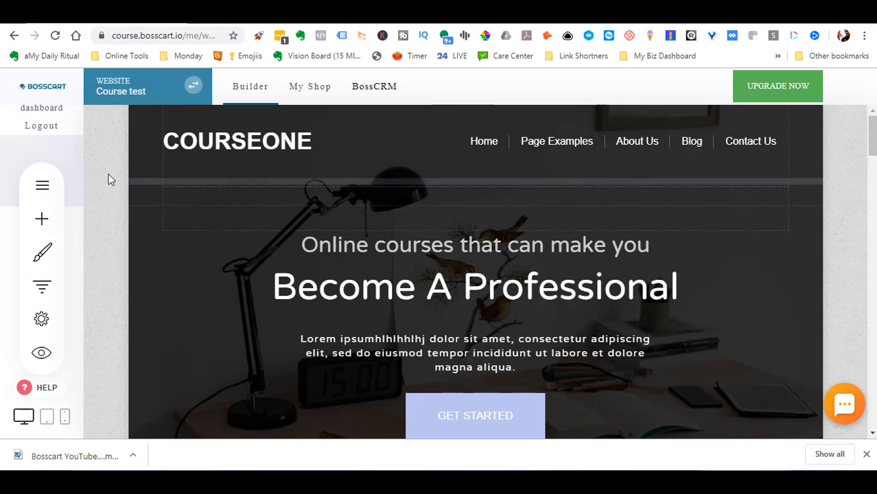
scroll(570, 238, down, 20)
scroll(330, 316, up, 20)
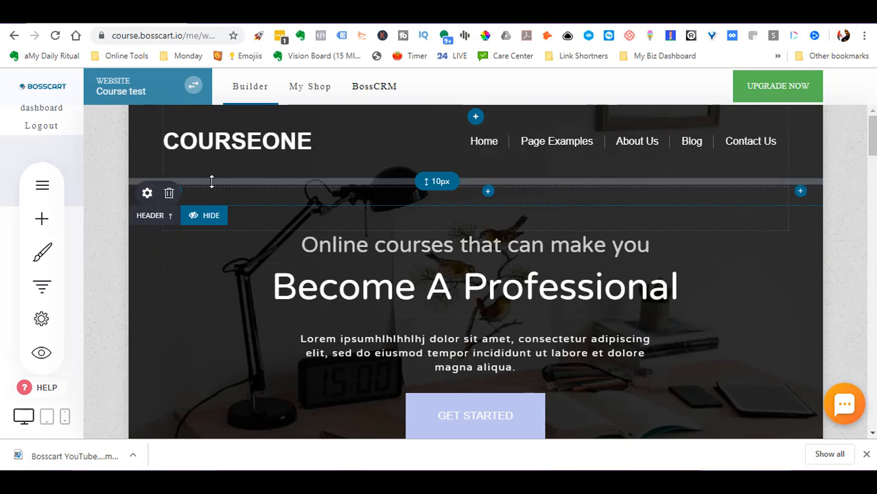
Step: Try the white, plain light grey and dark boxed patterns for the website layout, ending on the speckled grey one
click(41, 252)
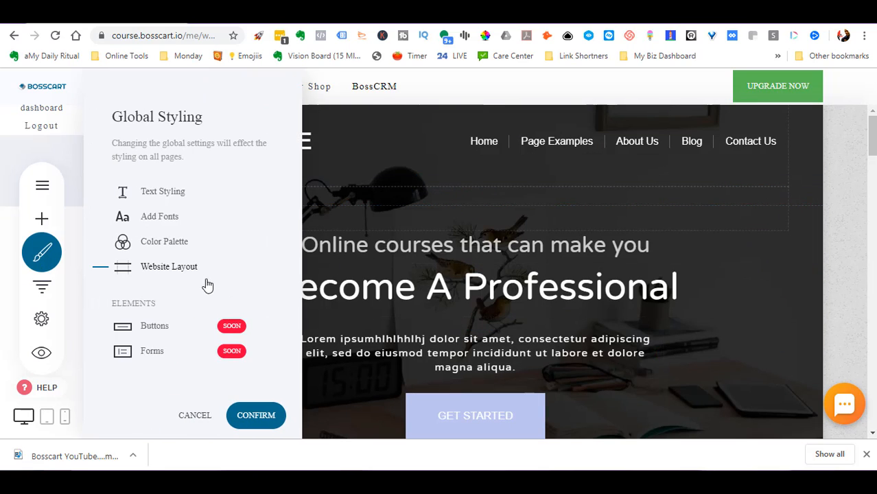
click(186, 269)
scroll(171, 368, down, 1)
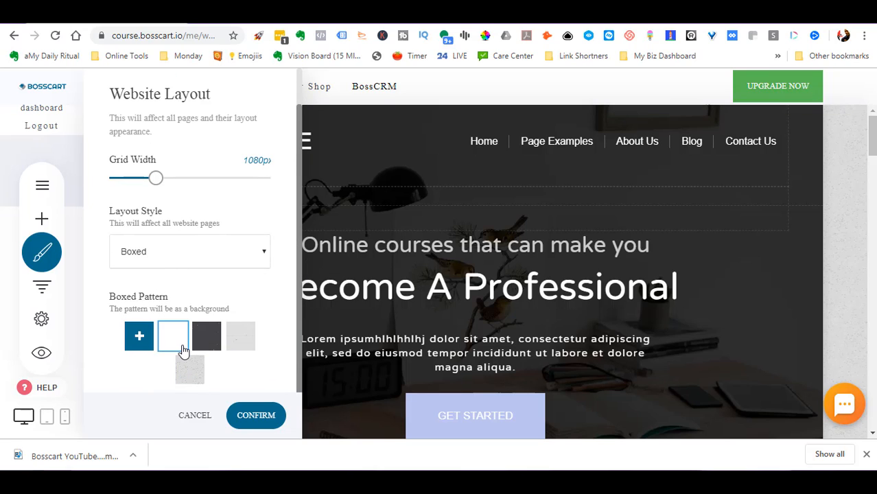
click(183, 350)
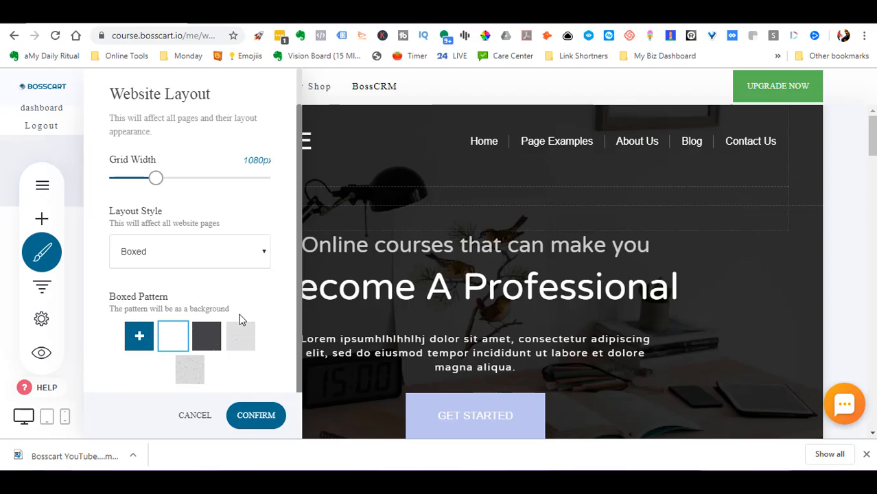
click(240, 343)
click(207, 336)
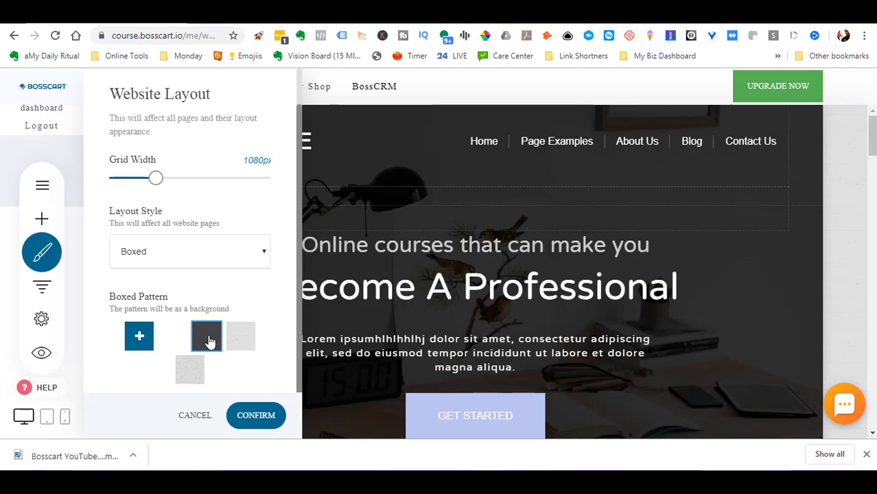
click(180, 369)
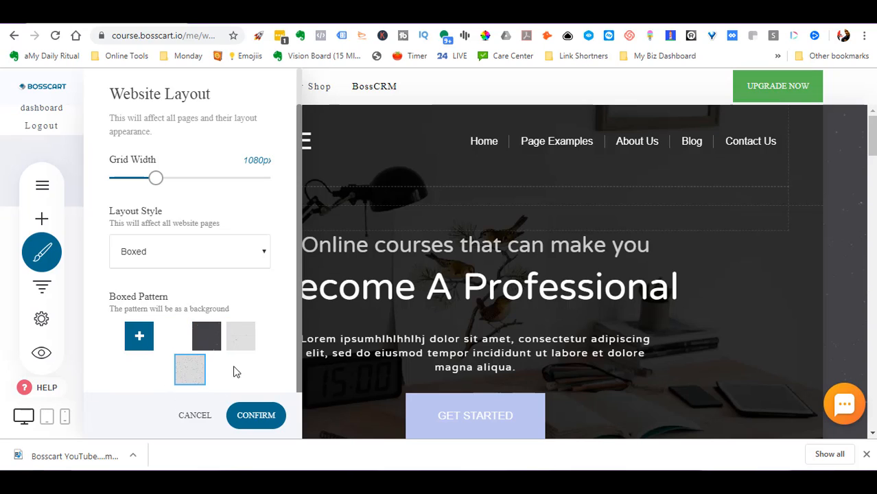
Step: Check the file manager for uploading a custom boxed pattern, close it without choosing a file, and confirm the website layout
click(138, 337)
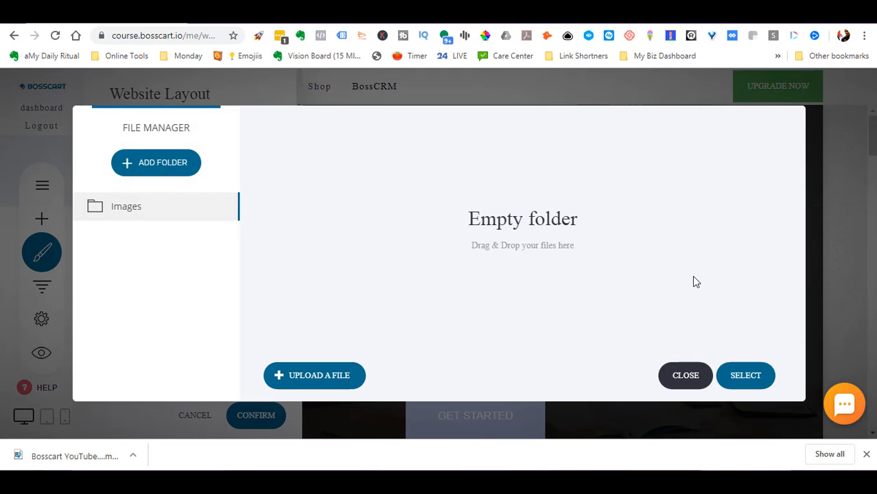
click(686, 378)
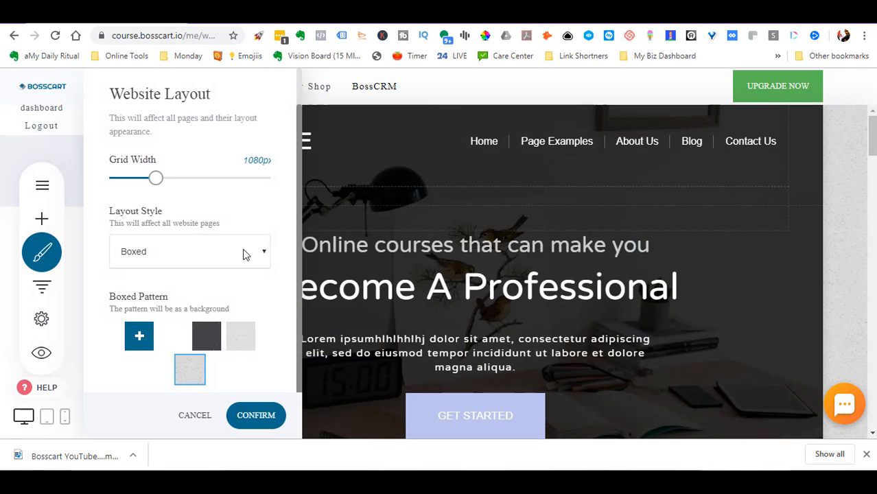
scroll(265, 243, up, 1)
scroll(265, 244, down, 1)
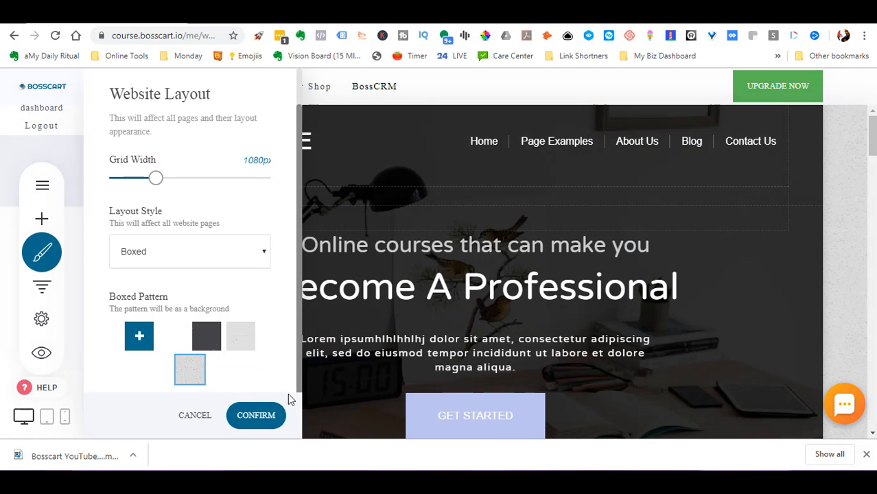
click(257, 416)
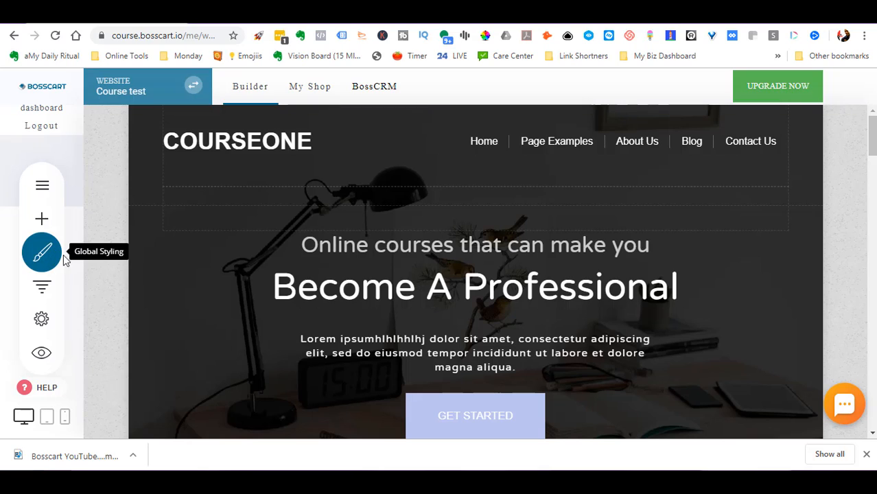
Step: Examine the primary and secondary colors in the global color palette, leaving it without changes
click(61, 256)
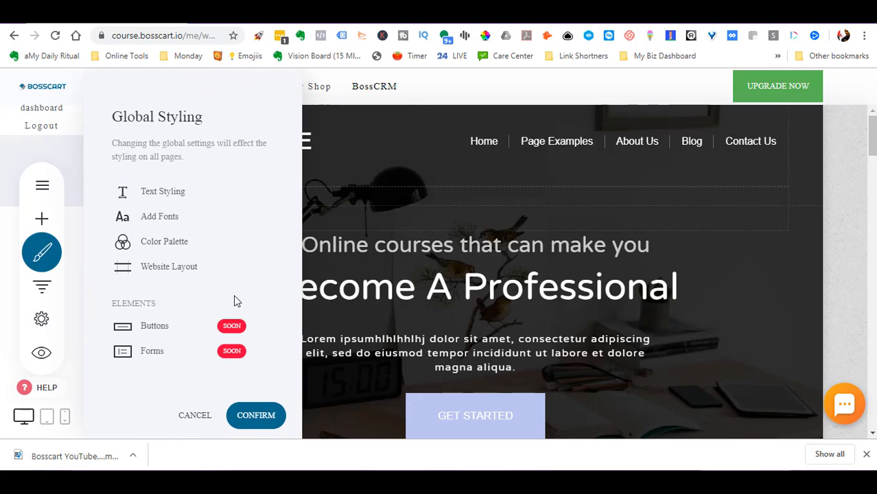
click(162, 241)
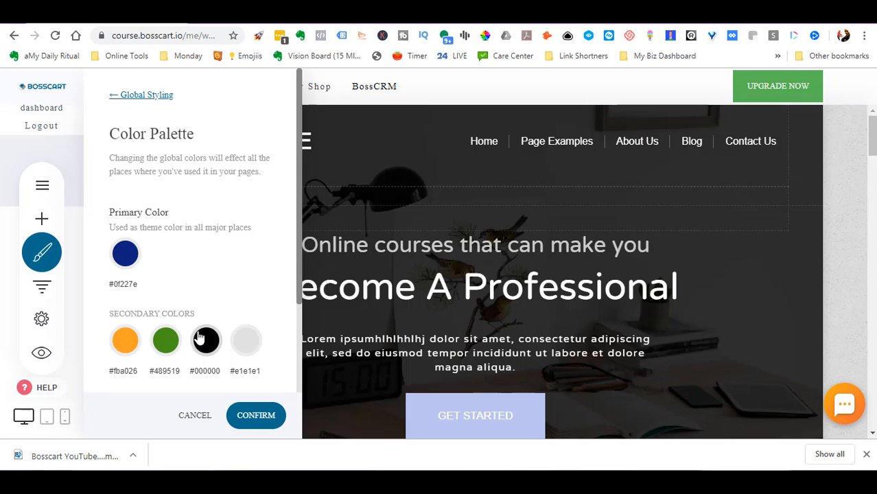
click(469, 215)
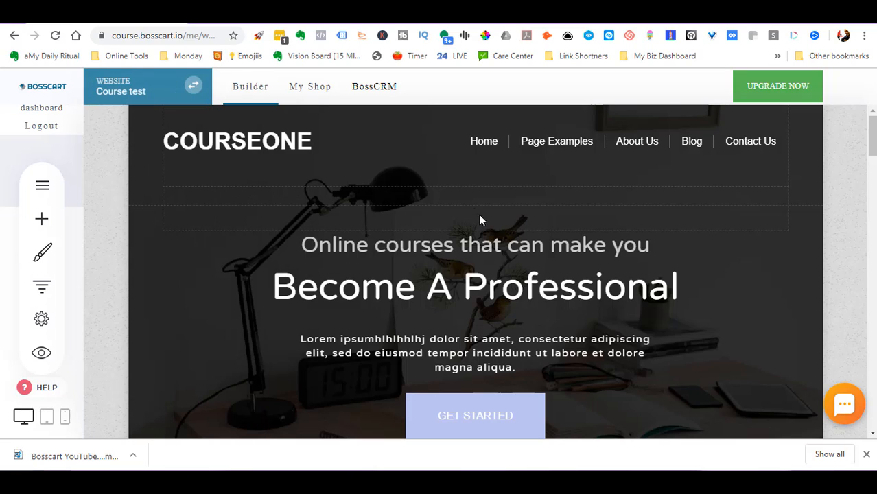
Step: Apply the dark blue global primary color #0F227E to the Get Started button's border and save the changes
click(495, 417)
click(243, 376)
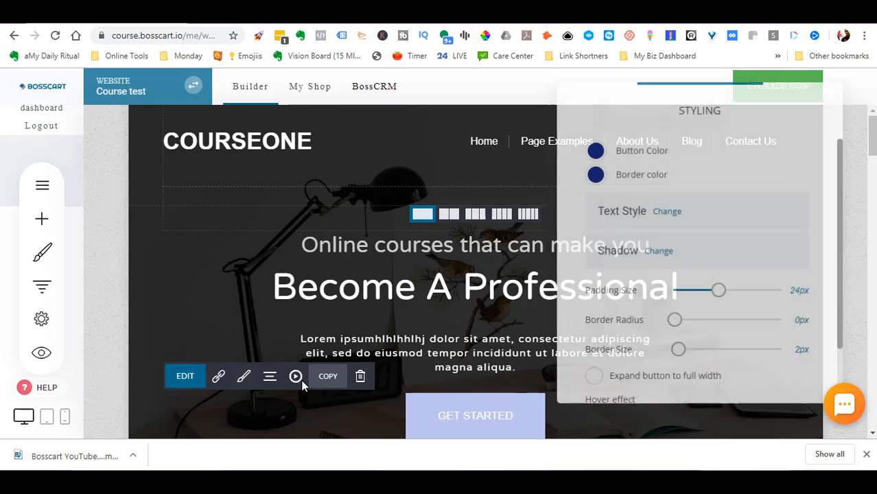
click(593, 174)
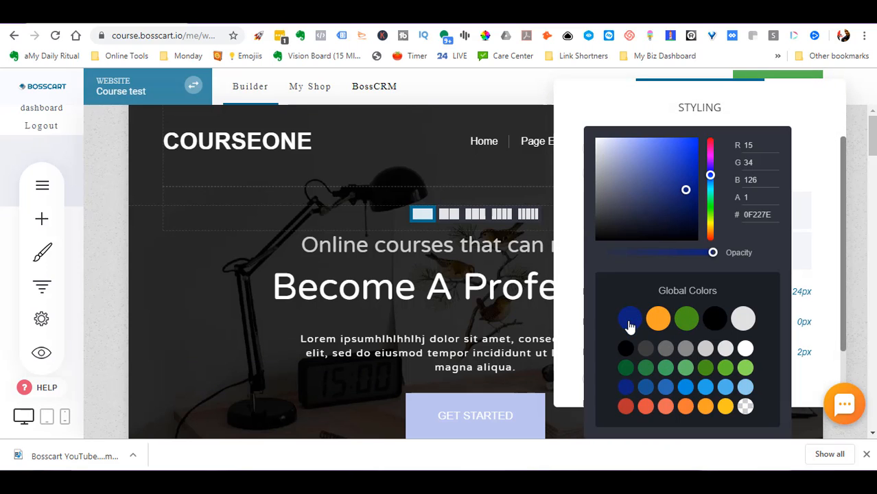
click(628, 328)
click(487, 418)
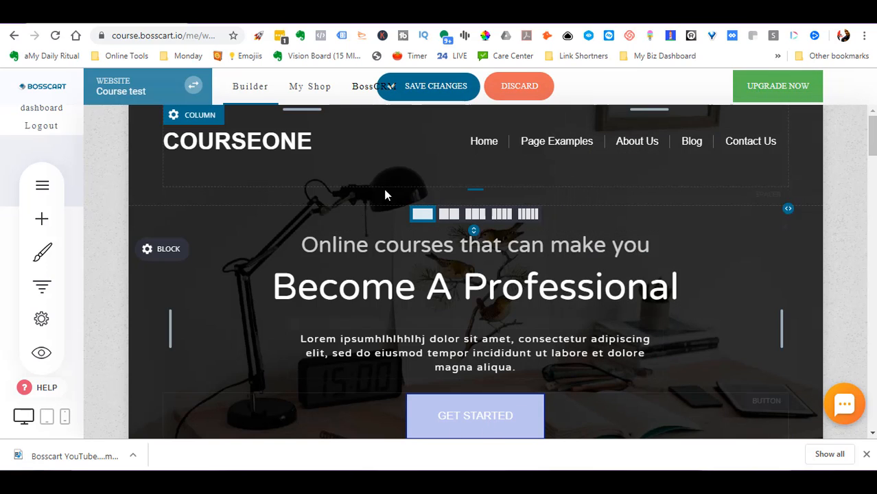
click(445, 89)
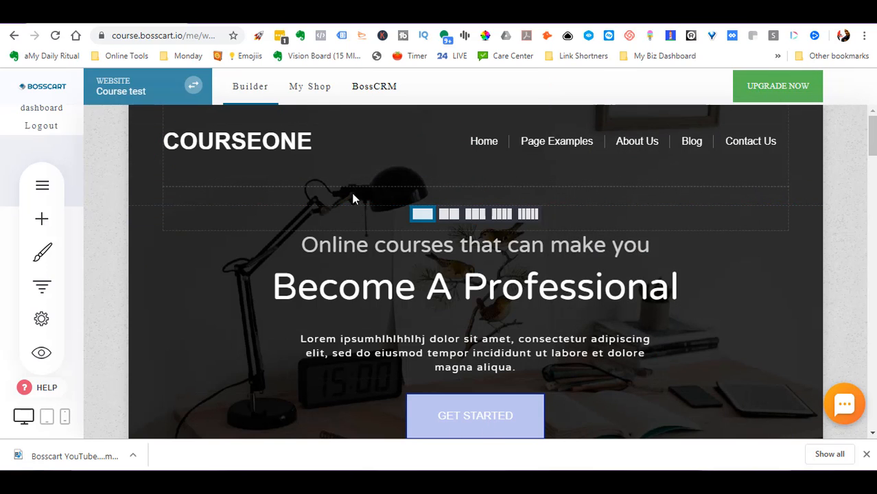
Step: Color the letters "Prof" in the "Become A Professional" heading with the dark blue global primary color and save the changes
click(484, 285)
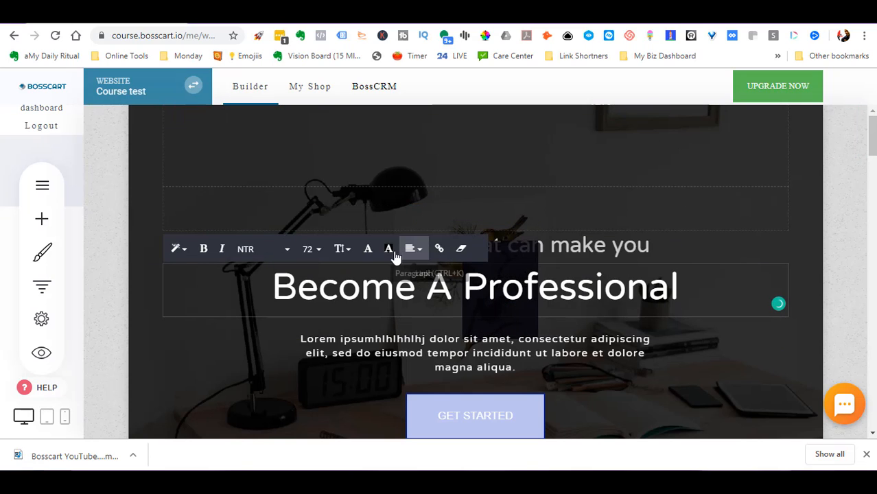
click(368, 249)
click(448, 324)
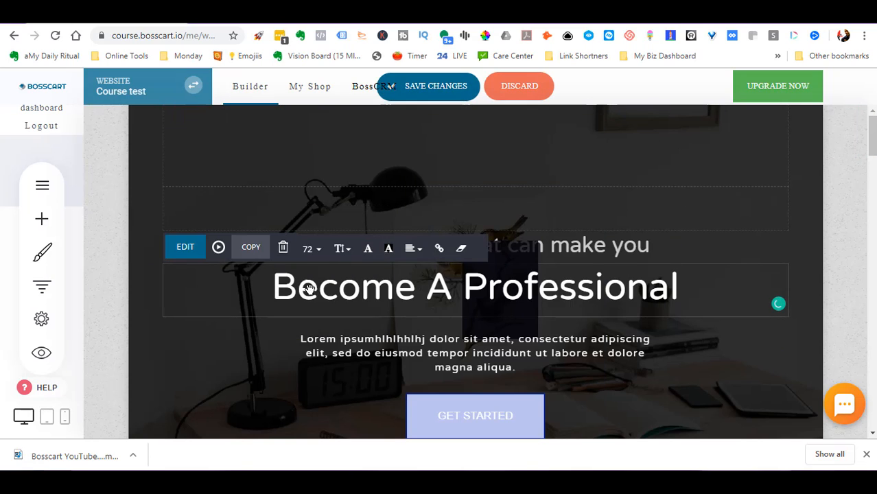
click(529, 288)
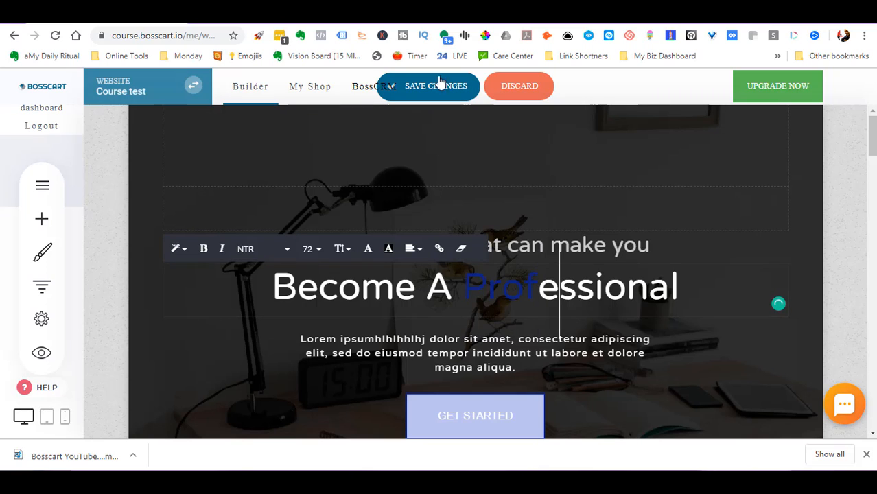
click(456, 98)
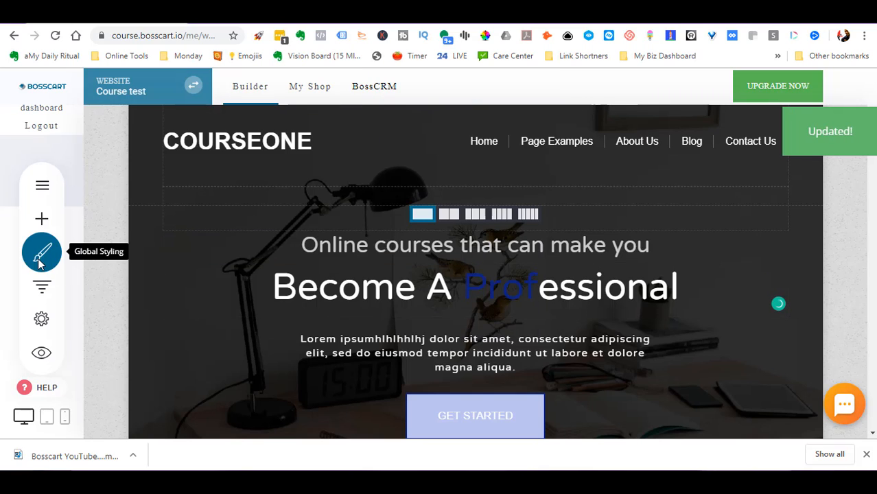
Step: Change the global palette's primary color to orange #FBA026, confirm it, and review the elements using that color down the page
click(39, 264)
click(175, 241)
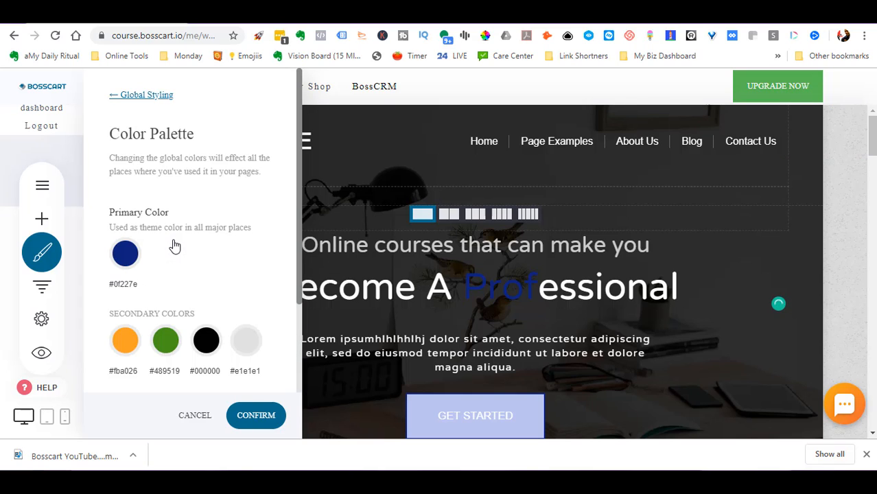
scroll(233, 231, down, 3)
scroll(233, 231, up, 3)
click(130, 258)
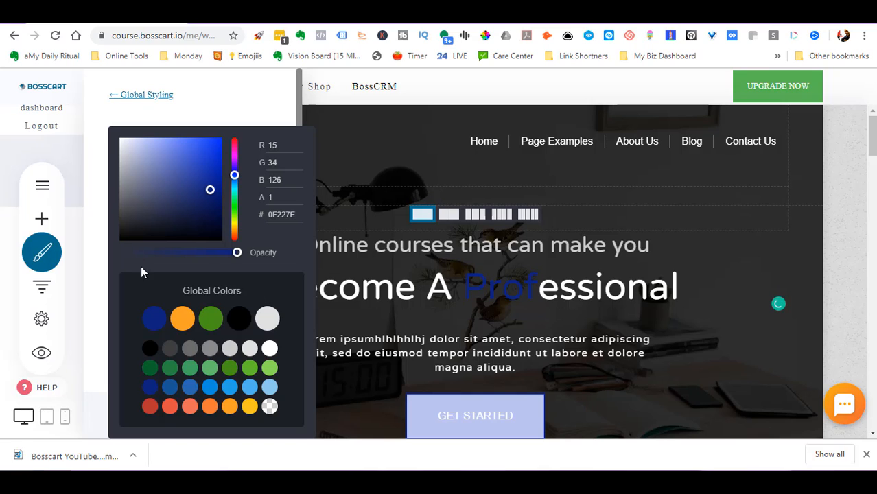
click(182, 320)
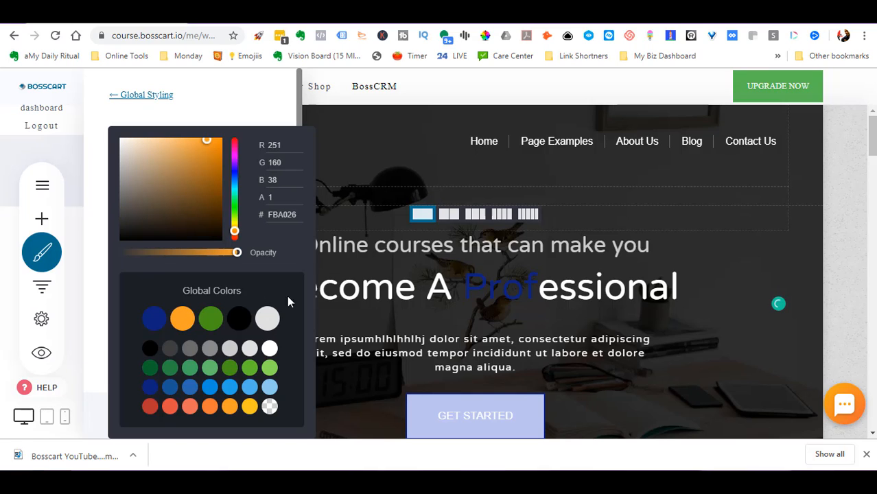
click(269, 105)
click(255, 416)
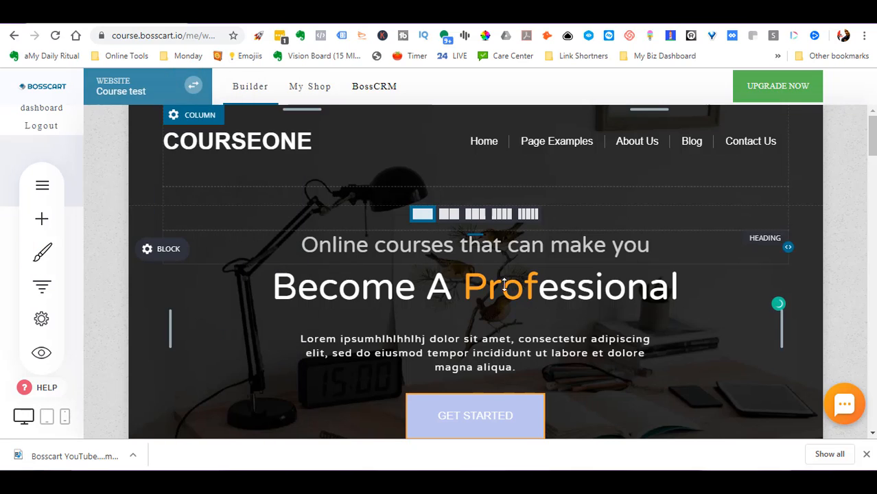
scroll(496, 240, down, 10)
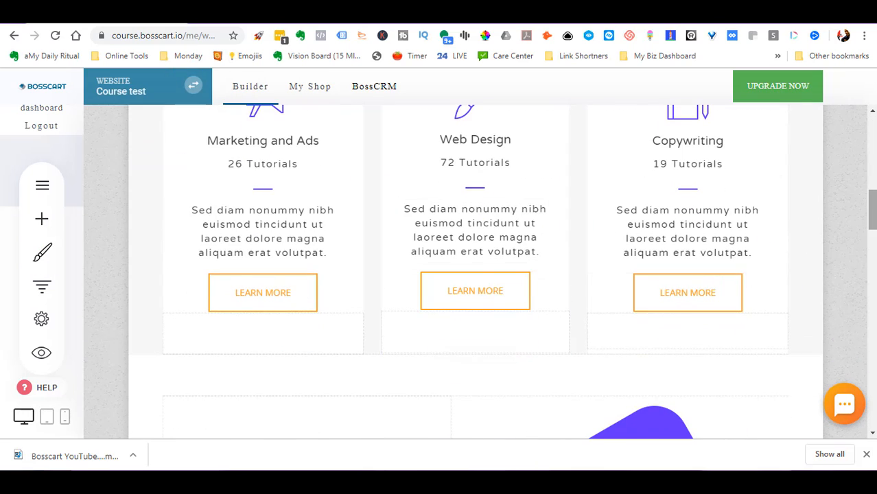
scroll(870, 209, down, 2)
scroll(689, 321, down, 3)
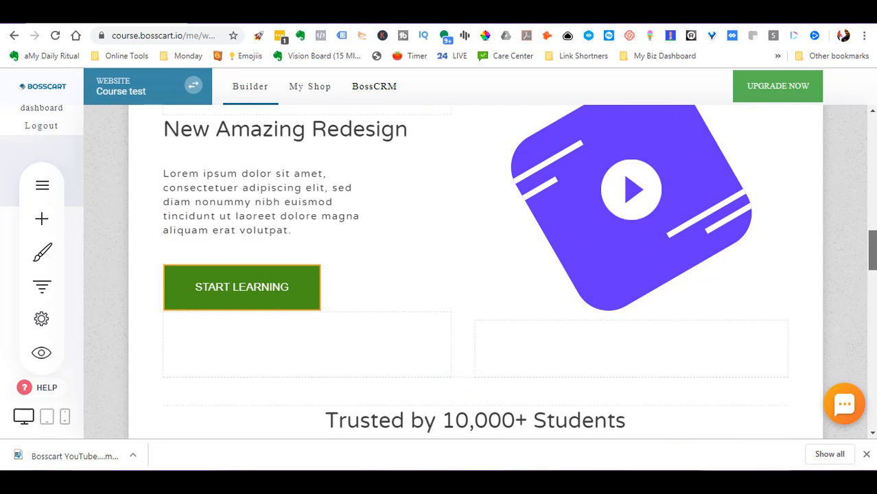
drag(870, 261, 870, 319)
scroll(870, 319, down, 3)
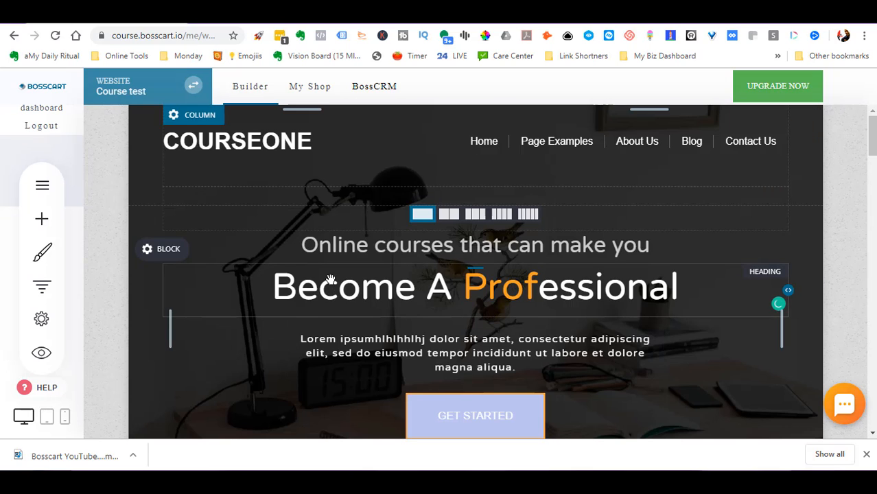
Step: Remove the Hammersmith One font from the website fonts in the global styling
click(42, 256)
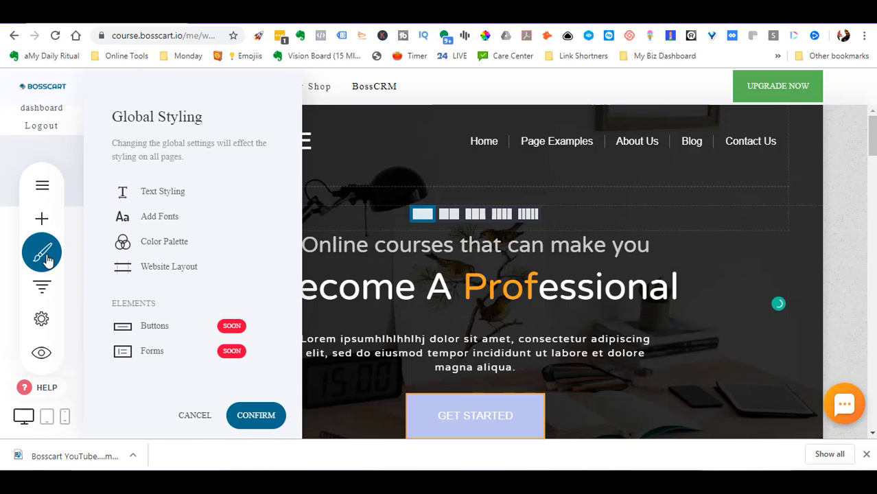
click(159, 218)
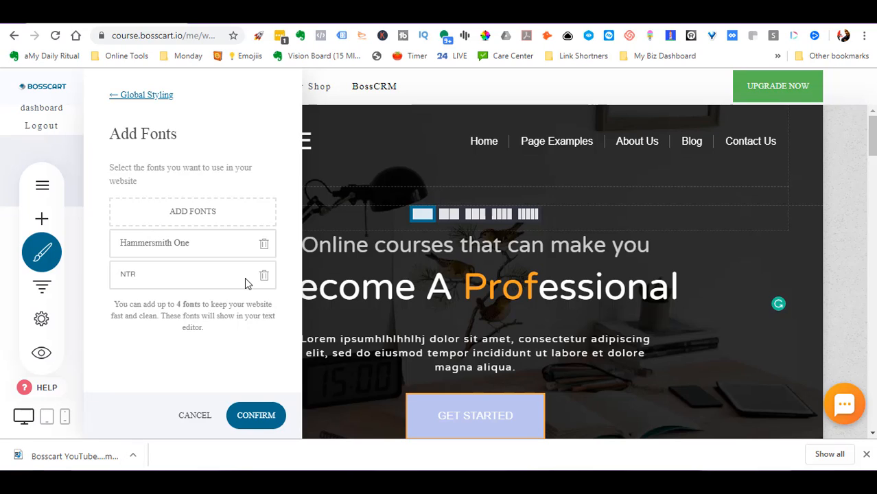
click(264, 244)
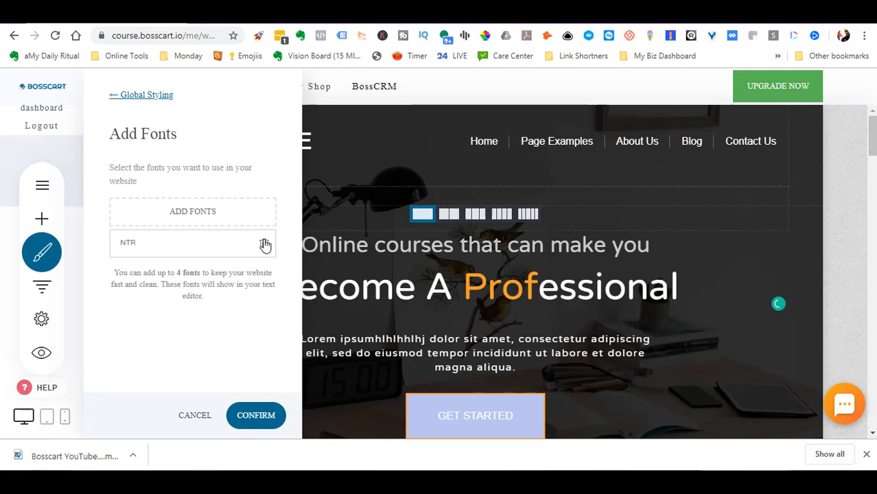
Step: Add the Spirax font to the website fonts from the alphabetical Google Fonts list
click(200, 215)
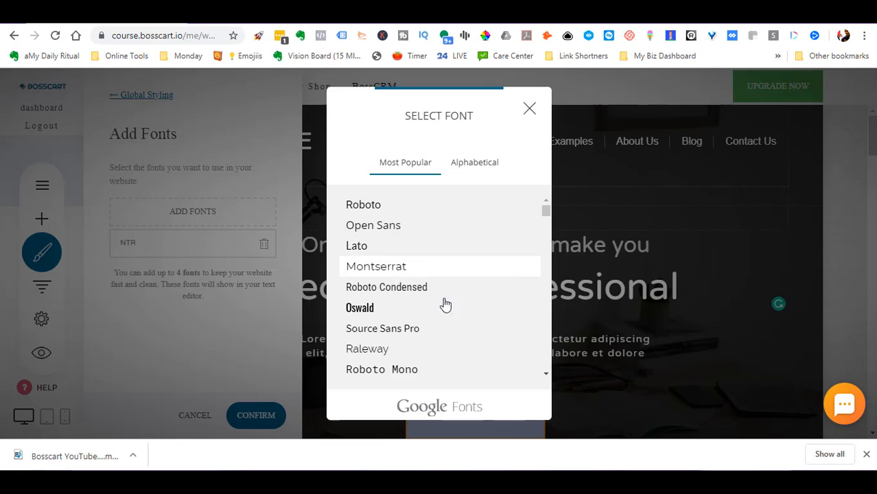
click(474, 164)
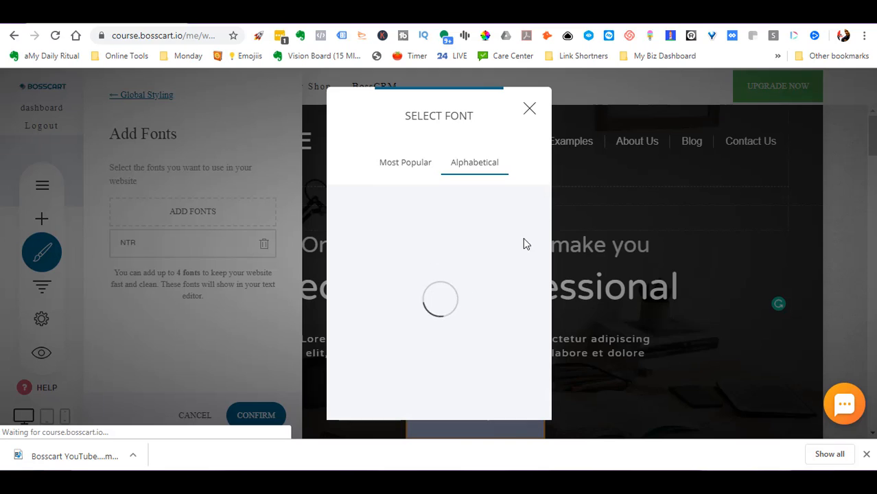
scroll(491, 258, down, 20)
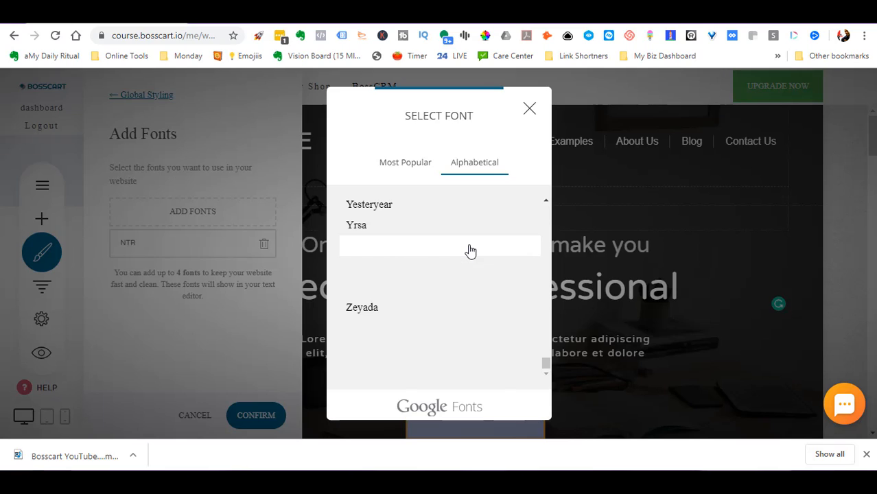
scroll(484, 342, up, 15)
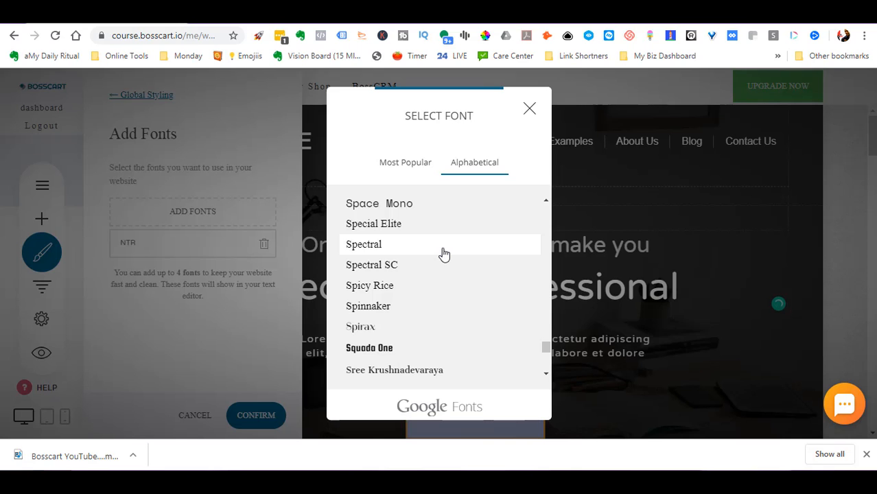
click(388, 327)
click(529, 108)
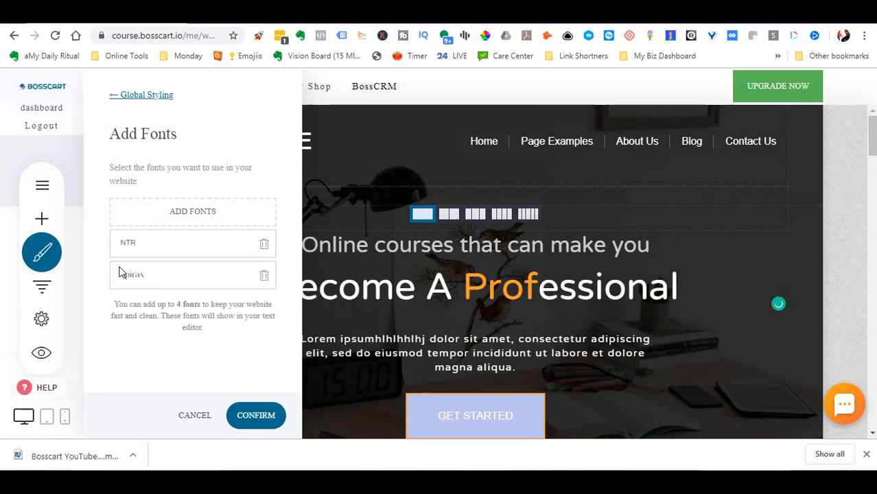
Step: Remove the NTR font from the website fonts and confirm the font changes
click(264, 245)
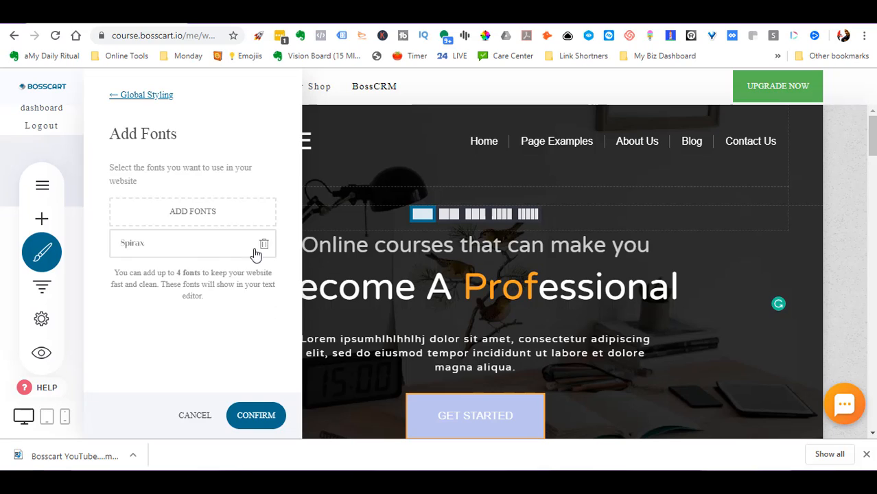
click(256, 417)
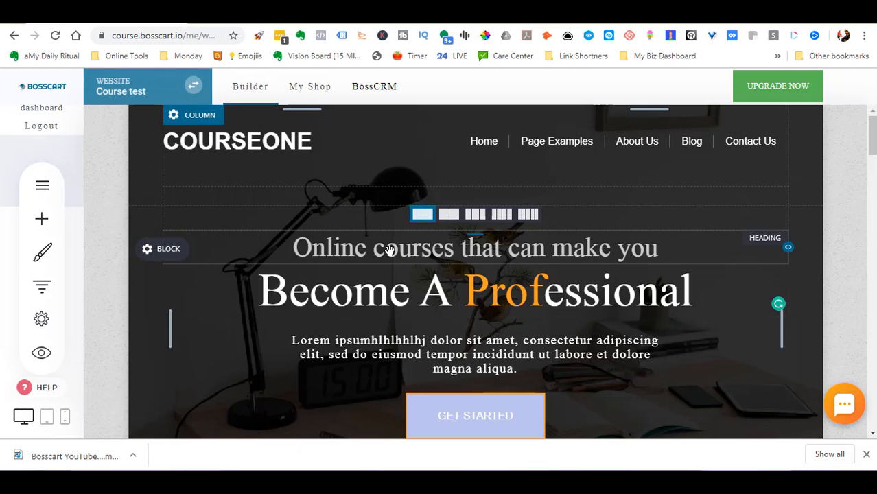
click(42, 251)
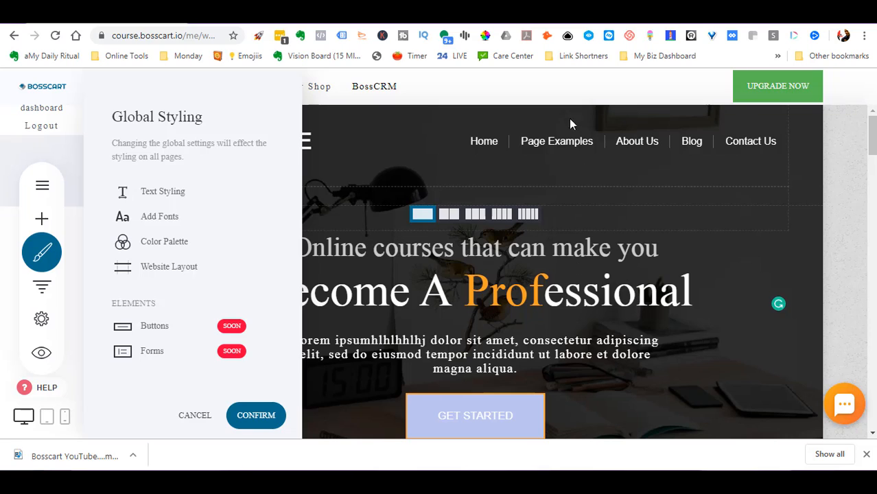
click(480, 289)
click(480, 288)
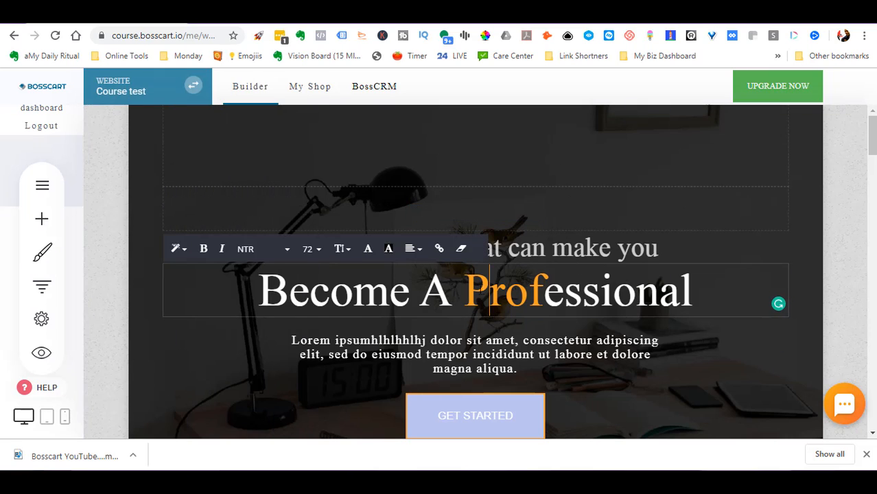
drag(466, 289, 549, 289)
click(259, 249)
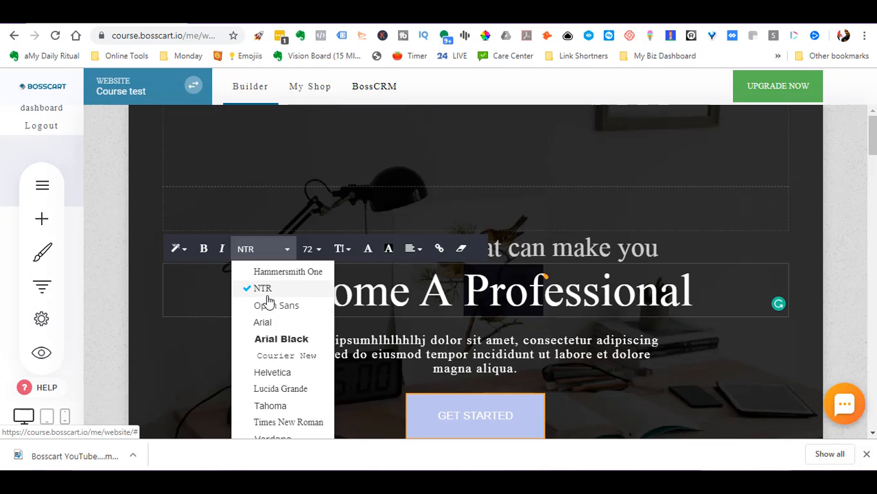
click(472, 290)
click(414, 301)
click(245, 364)
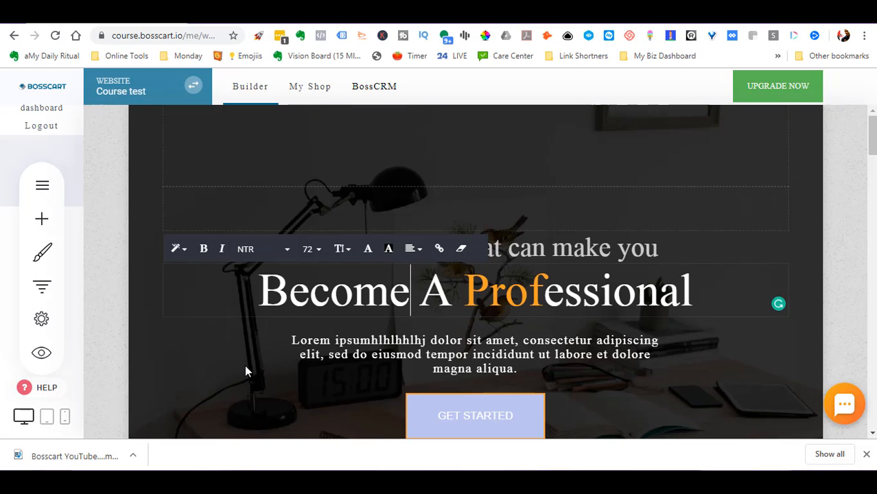
Step: Apply the Spirax font to the whole Lorem ipsum paragraph above the Get Started button
double_click(346, 342)
click(388, 314)
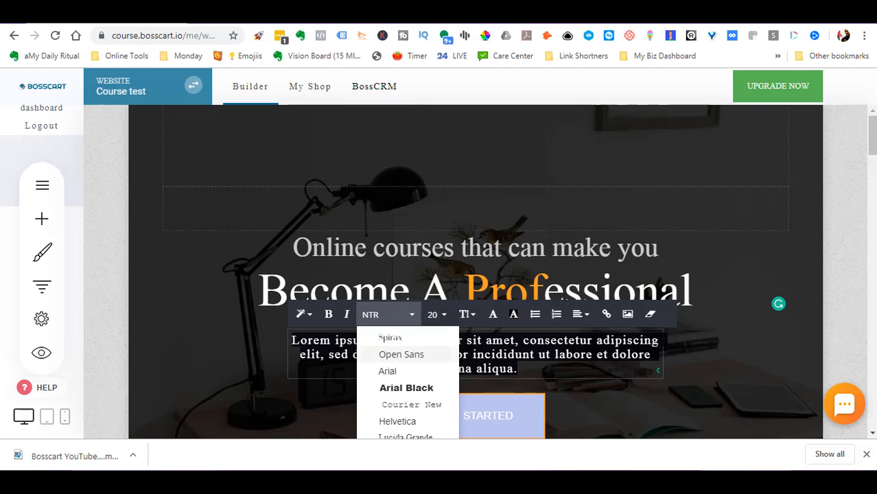
click(404, 339)
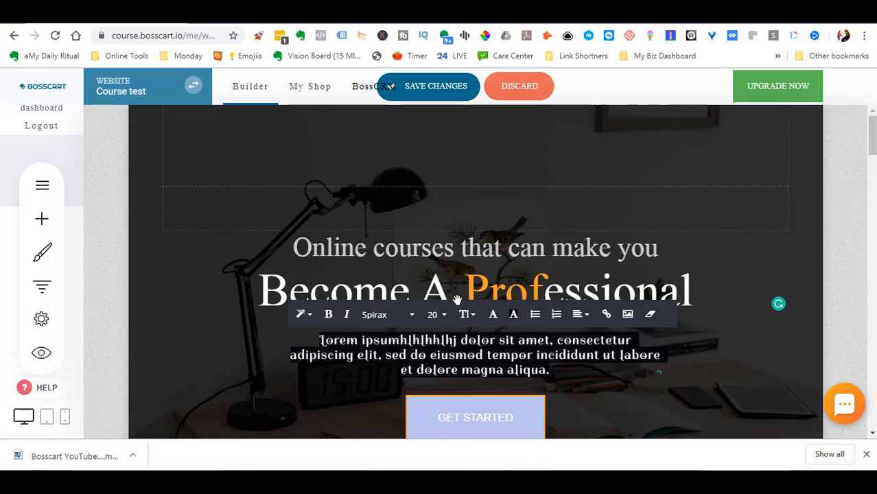
click(491, 293)
double_click(492, 294)
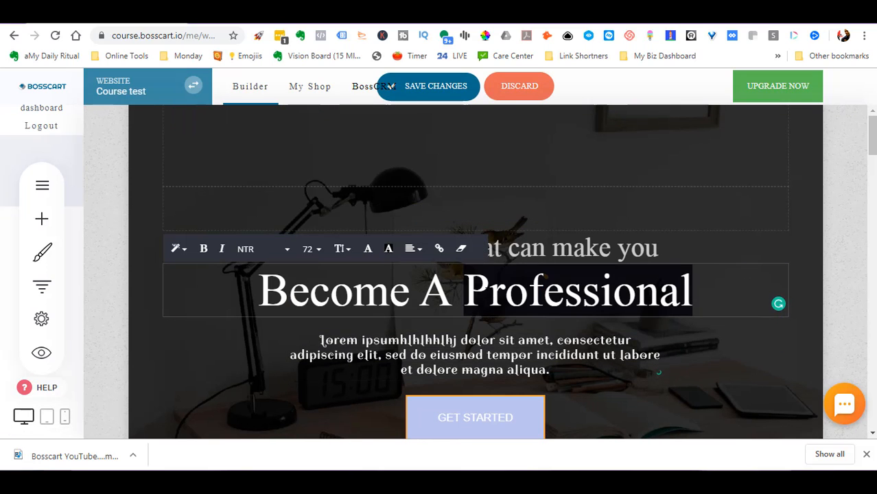
triple_click(491, 293)
click(265, 249)
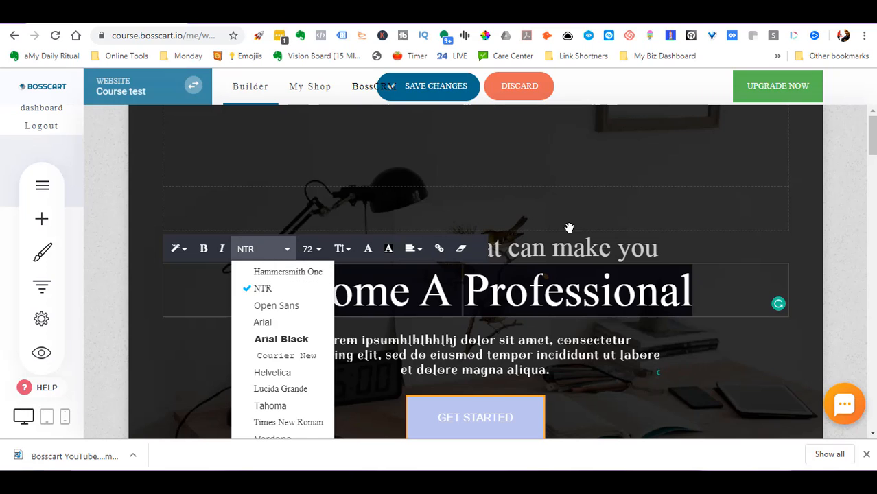
Step: Apply the Spirax font to the "Online courses that can make you" heading and save the changes
click(533, 256)
triple_click(533, 256)
click(279, 223)
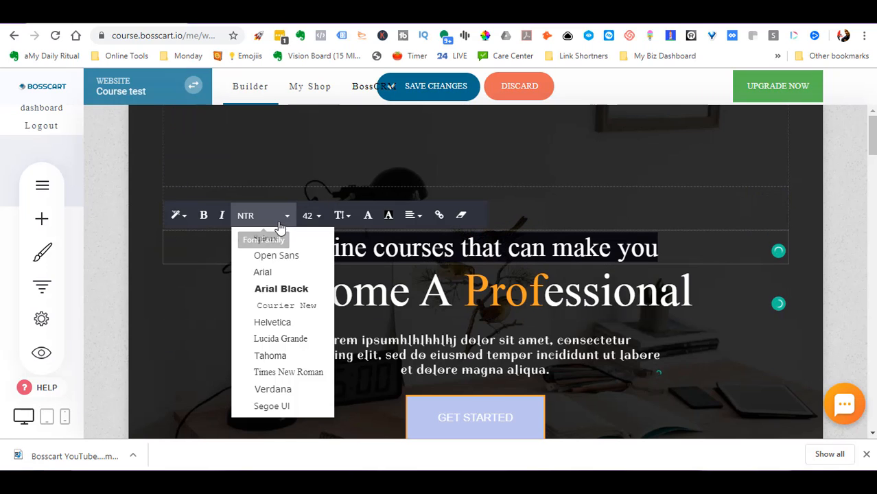
click(265, 239)
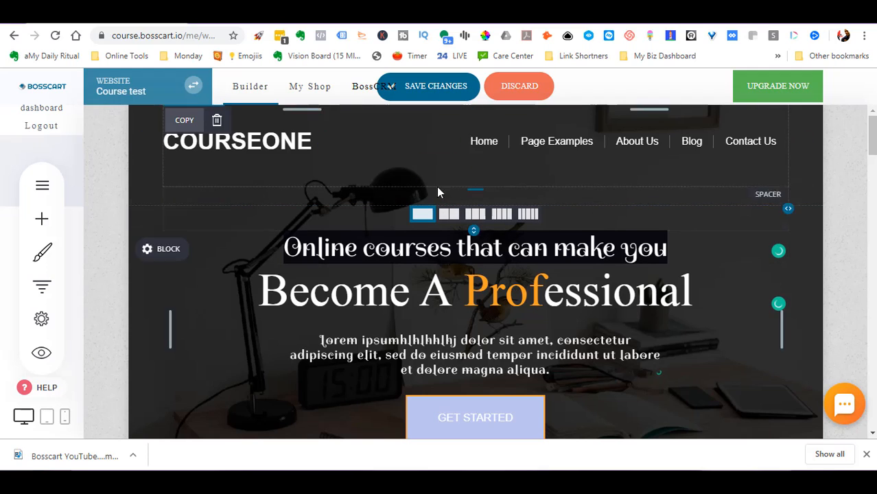
click(436, 85)
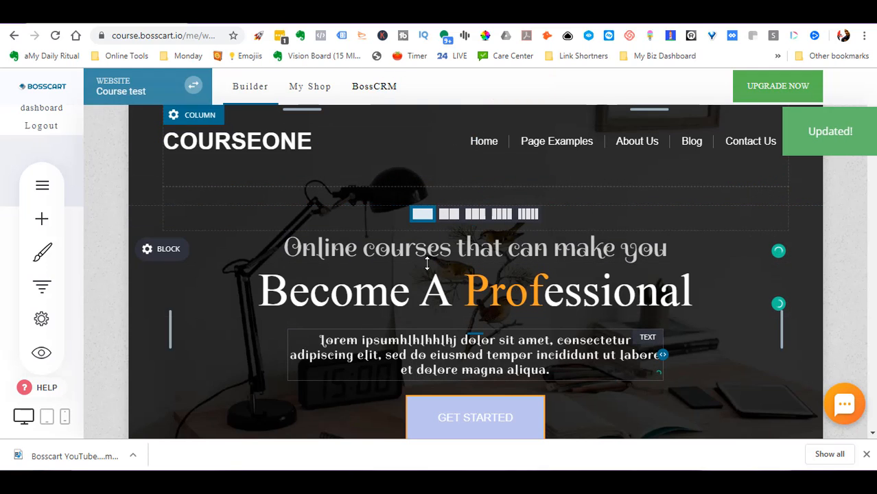
Step: Set the Paragraph font to Spirax in the global text styling
click(42, 253)
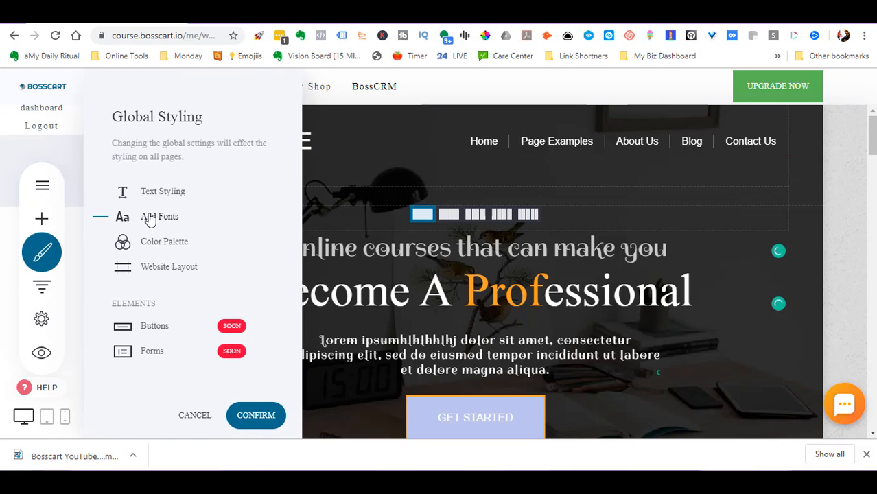
click(163, 193)
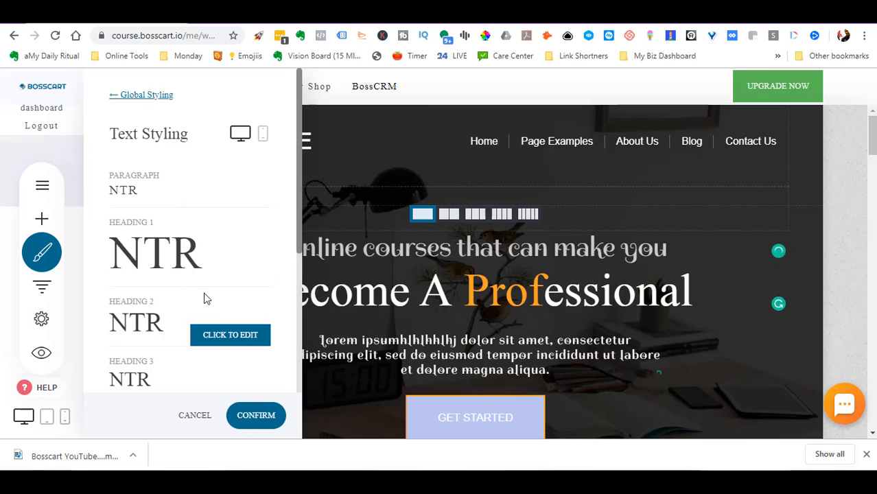
scroll(213, 306, down, 4)
scroll(215, 311, up, 4)
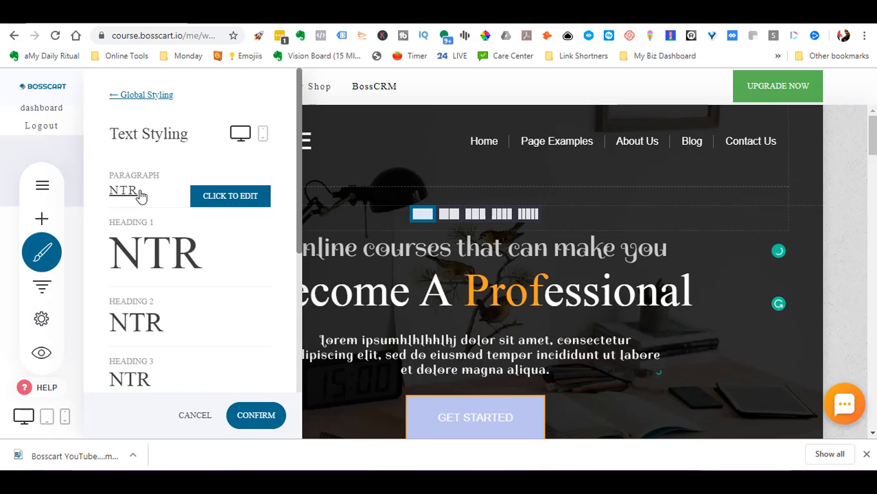
click(234, 197)
click(415, 159)
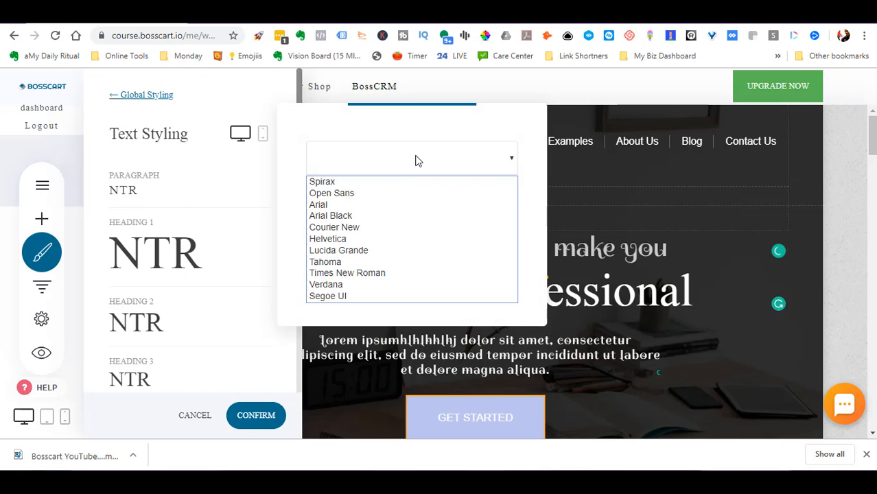
click(345, 182)
Step: Set the Heading 1 font to Spirax in the global text styling
click(165, 251)
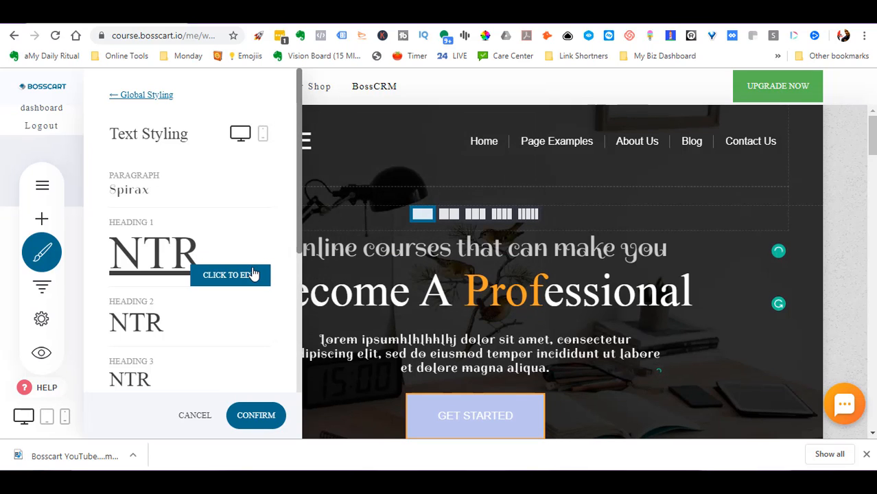
click(230, 271)
click(401, 239)
click(339, 259)
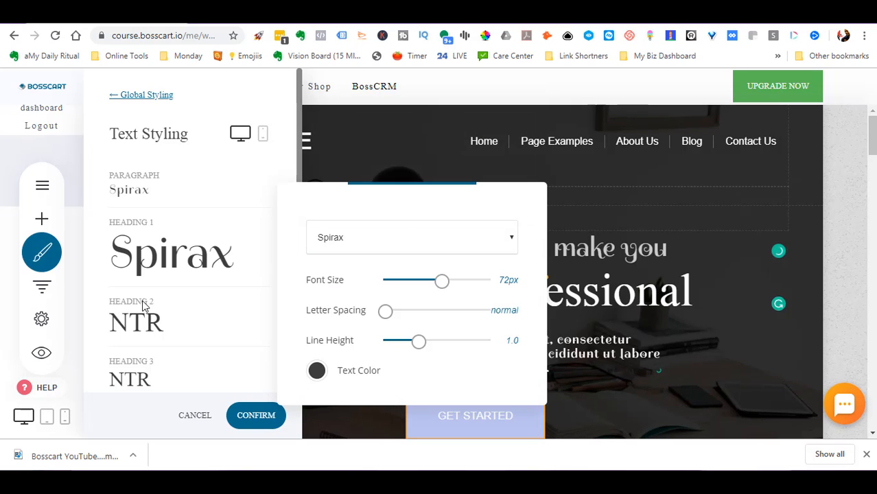
Step: Set the Heading 2 font to Spirax in the global text styling
click(144, 314)
click(230, 334)
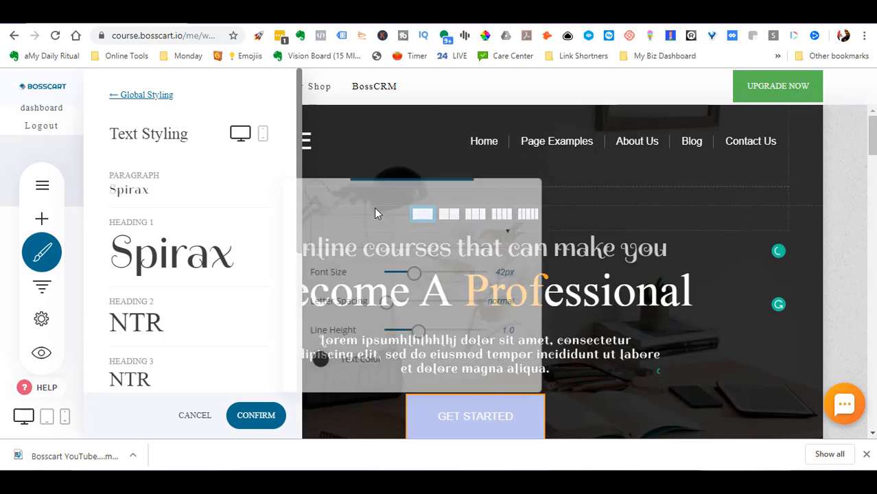
click(382, 230)
click(336, 251)
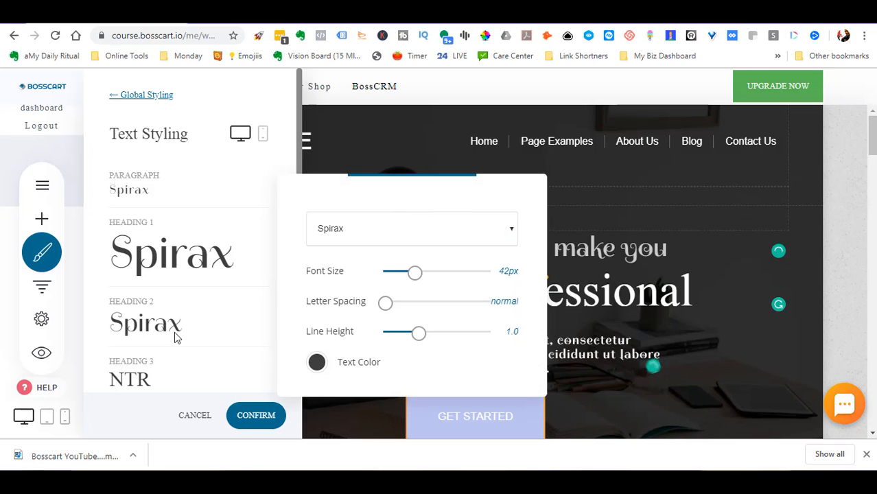
Step: Set the Heading 3 font to Spirax in the global text styling and close its settings
click(175, 332)
scroll(198, 326, down, 4)
scroll(268, 177, up, 4)
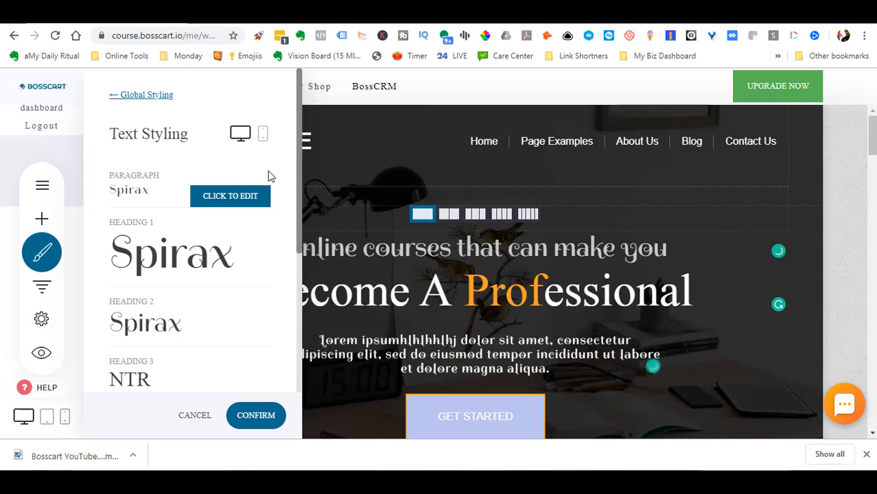
scroll(231, 225, down, 3)
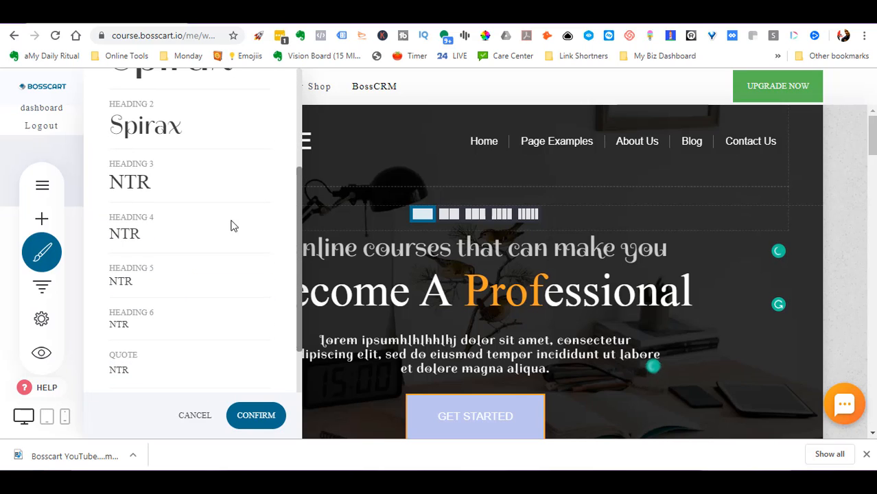
click(241, 196)
mouse_move(386, 227)
mouse_down()
mouse_move(413, 228)
mouse_move(387, 230)
mouse_up()
drag(423, 199, 404, 203)
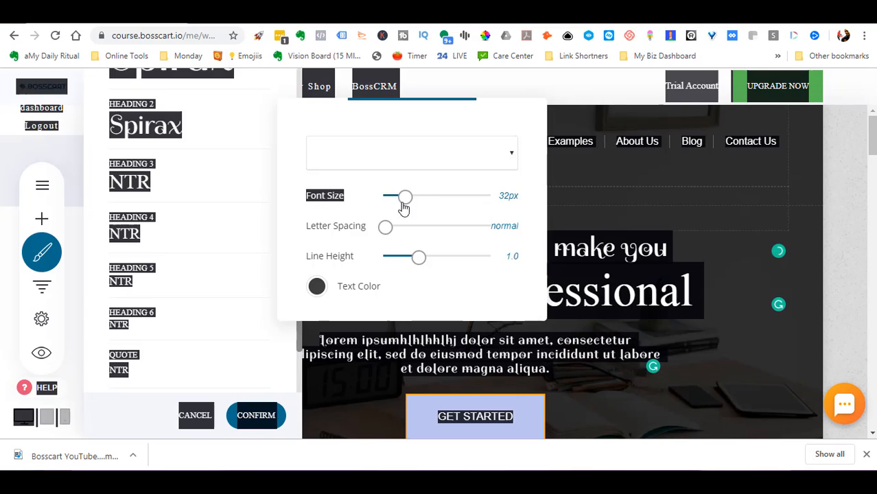
click(412, 152)
click(329, 176)
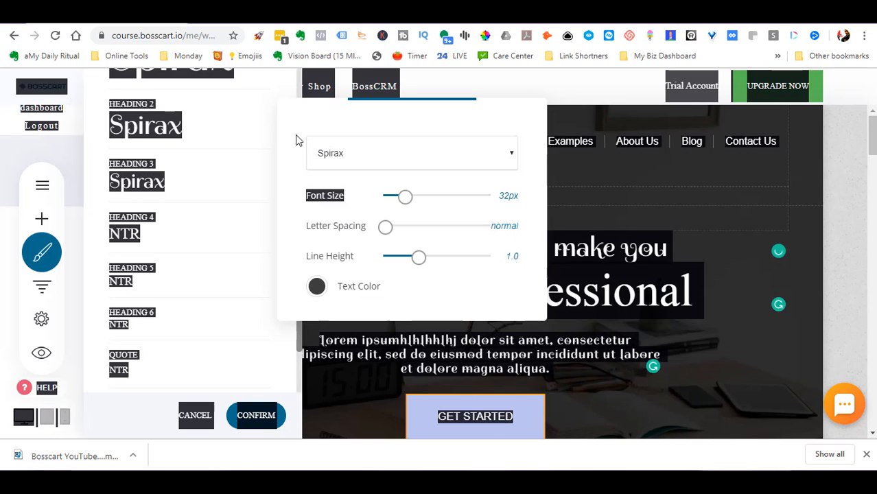
click(338, 247)
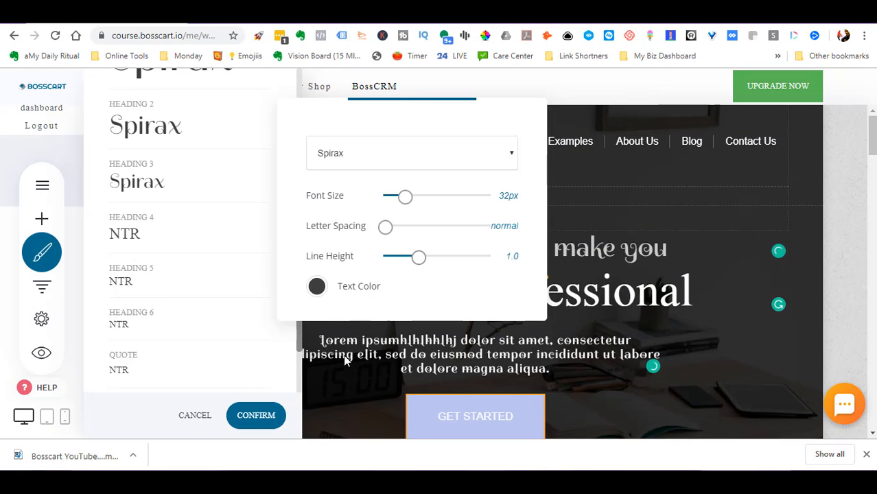
click(198, 238)
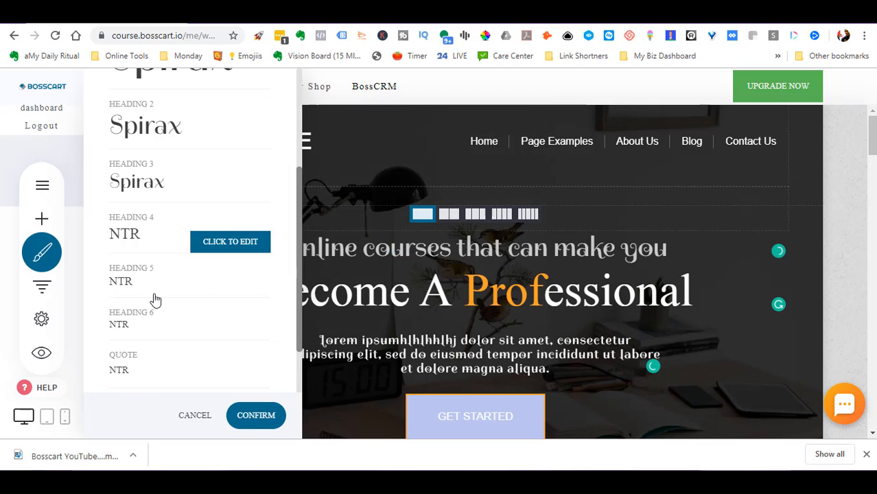
Step: Examine the color options for text links in the global text styling and close the color picker
scroll(191, 234, down, 3)
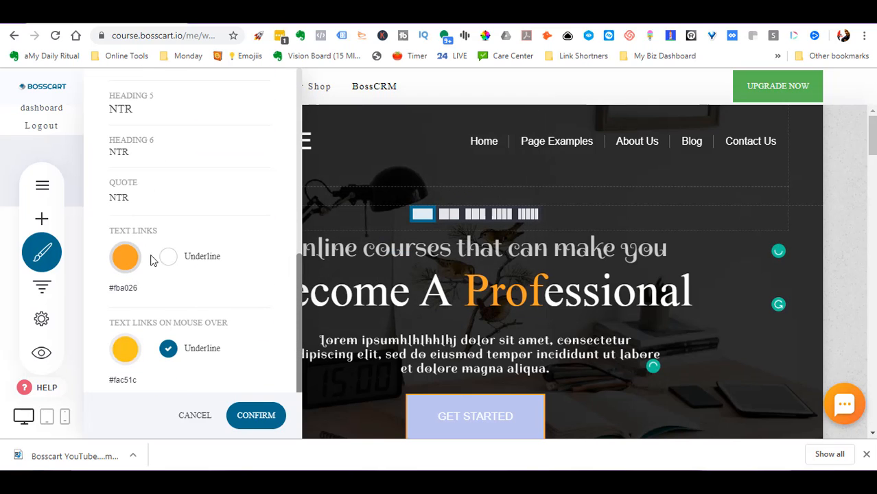
click(124, 259)
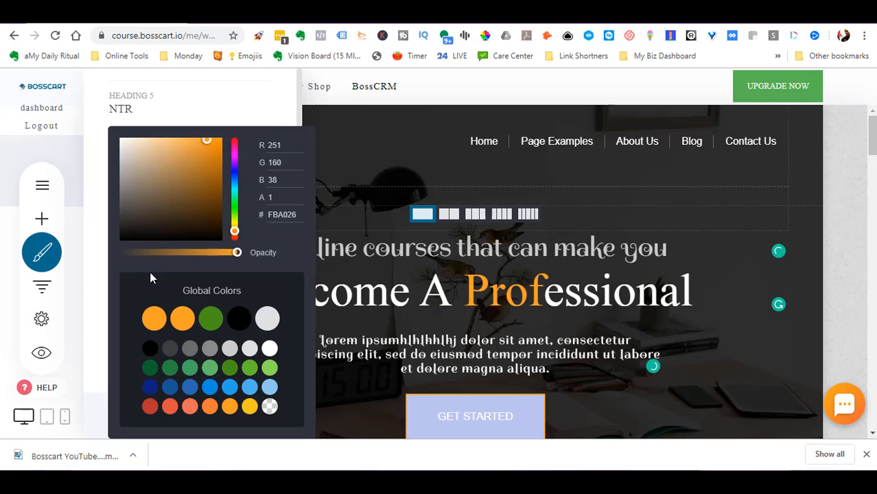
click(274, 102)
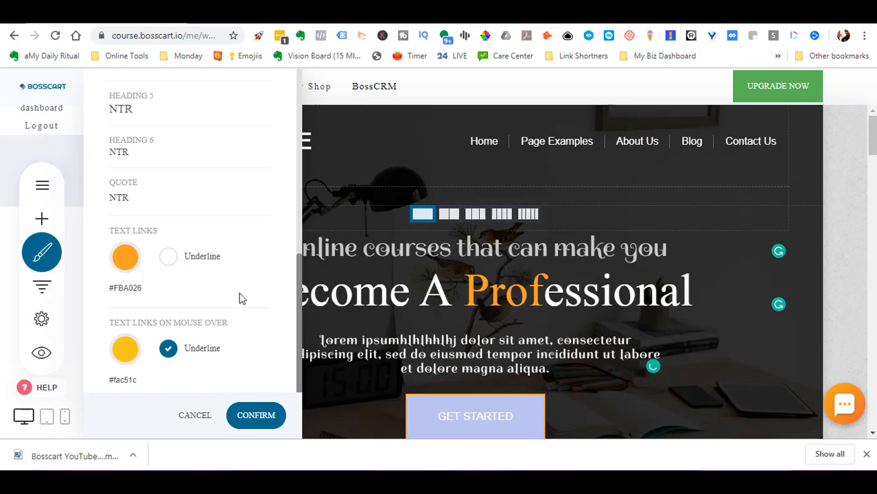
click(261, 215)
click(243, 300)
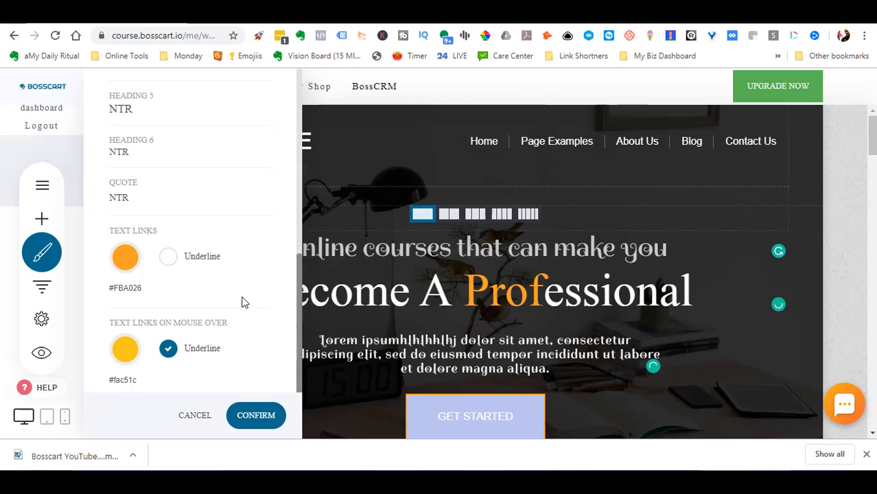
Step: Switch the global text styling to mobile and set its Heading 1 font to Spirax
scroll(243, 300, up, 8)
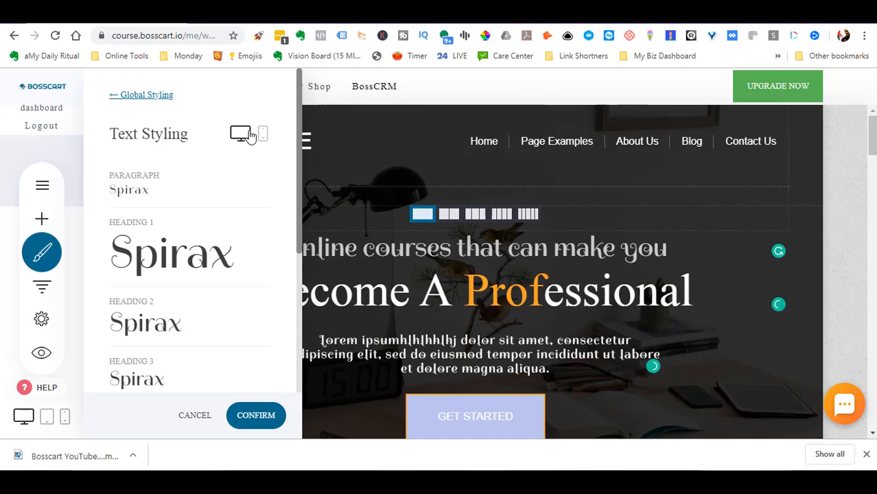
click(264, 136)
mouse_move(195, 200)
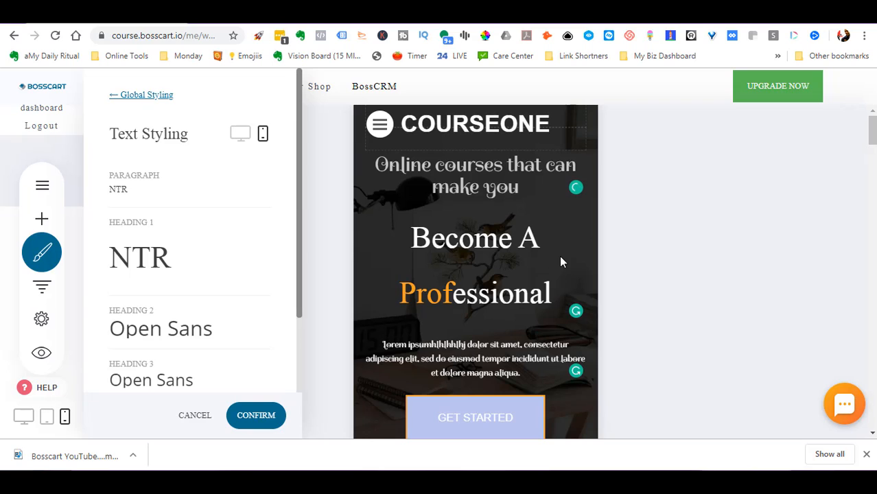
mouse_move(106, 263)
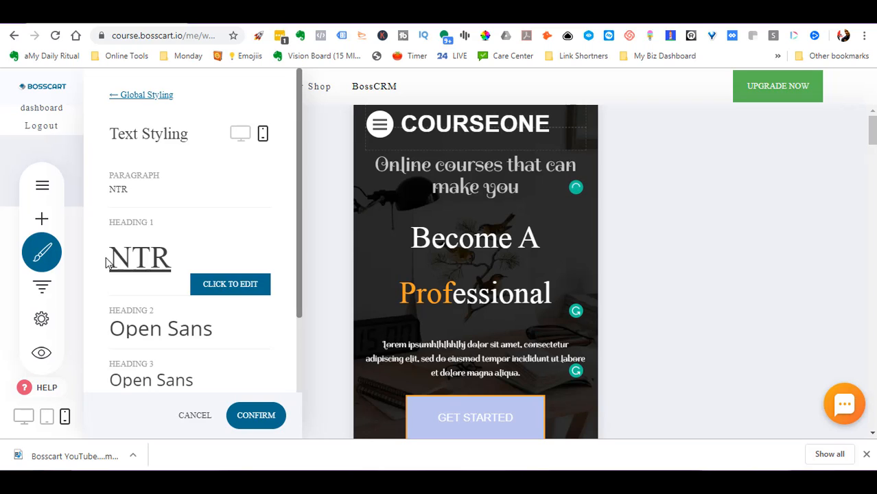
click(231, 284)
click(404, 248)
click(405, 269)
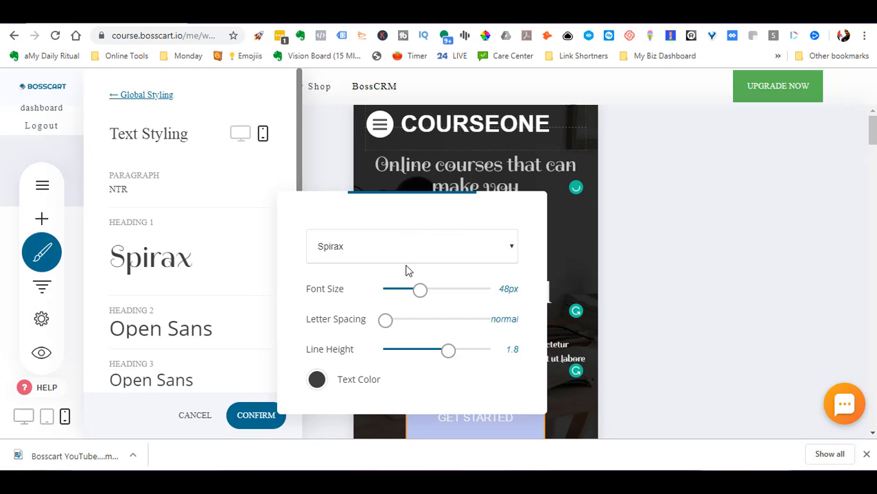
Step: Set the mobile Heading 1 font size to 38px and its line height to 1.2
key(ctrl+a)
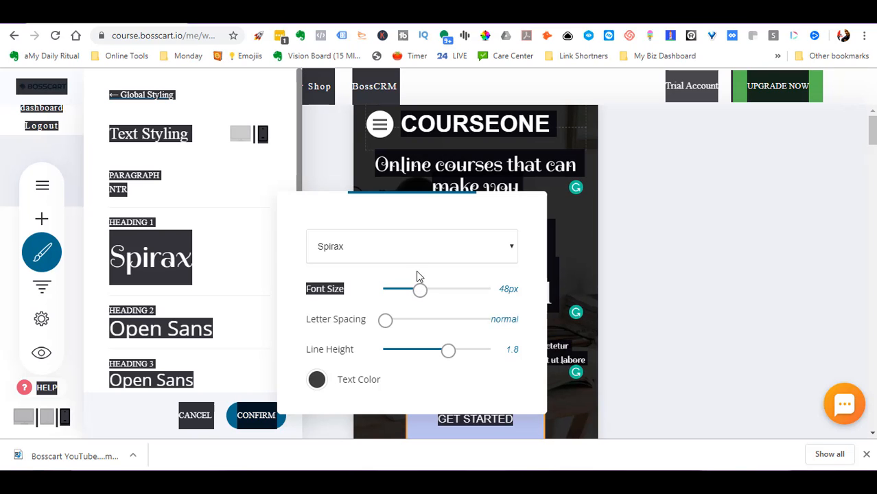
drag(419, 291, 411, 291)
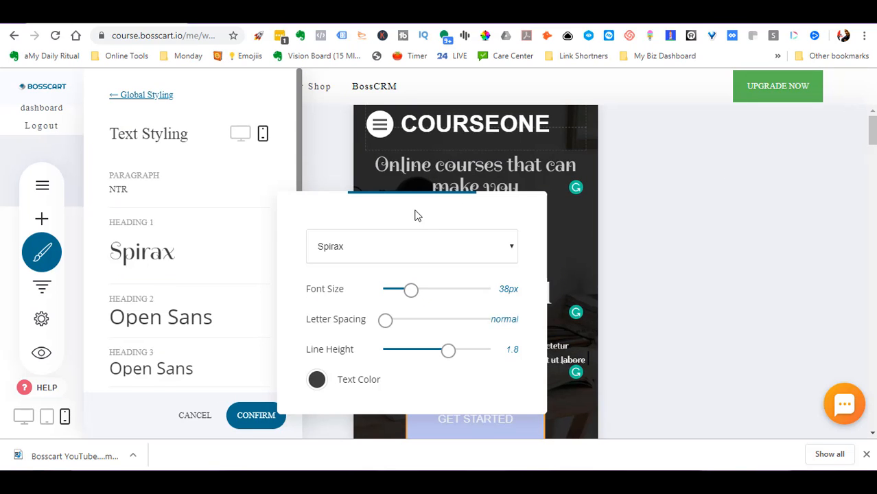
drag(450, 214, 782, 154)
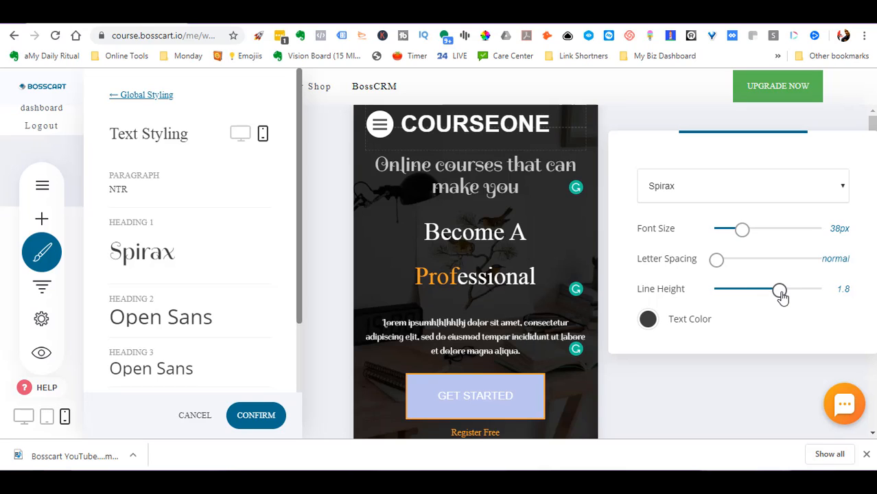
drag(781, 293, 759, 298)
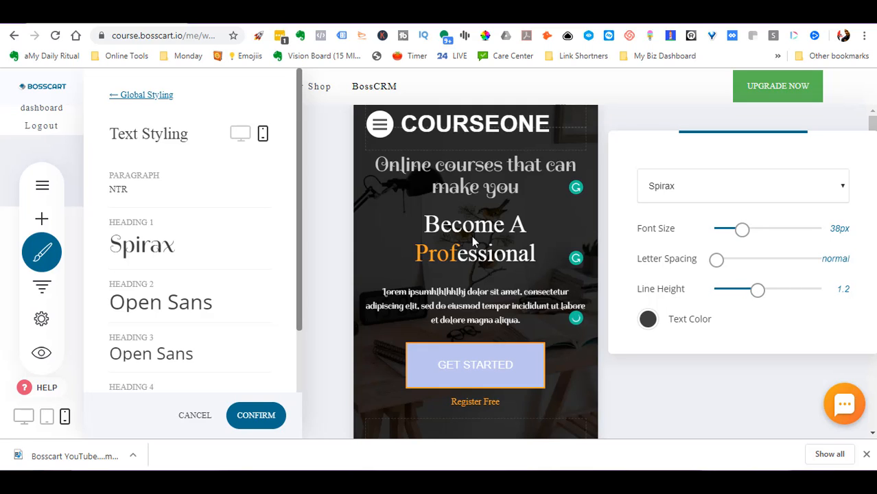
click(183, 271)
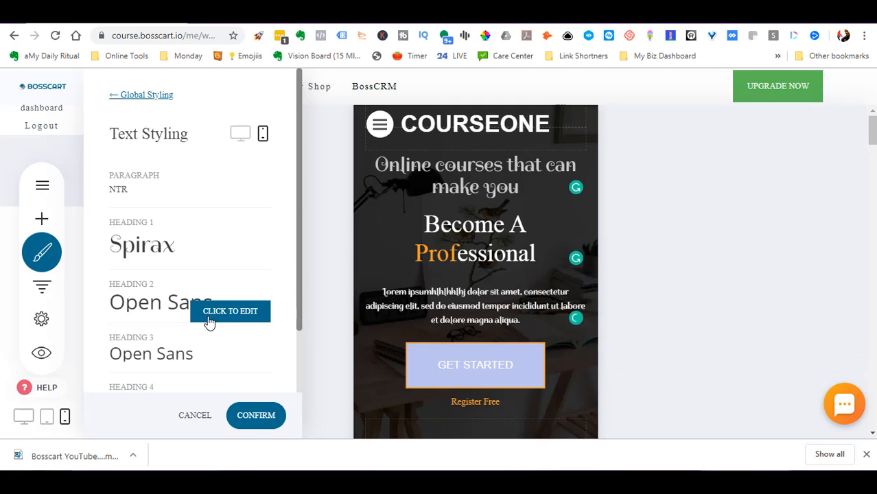
Step: Set the mobile Heading 2 font to Spirax and confirm the text styling changes
click(231, 312)
click(409, 272)
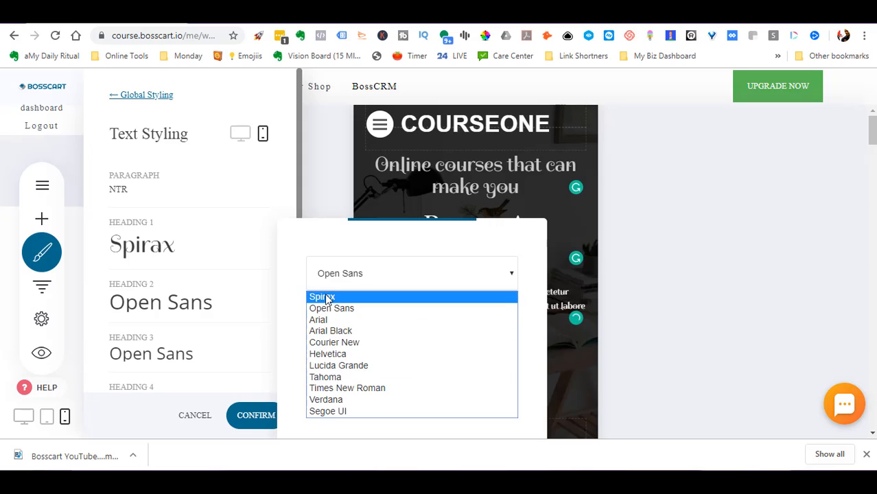
click(329, 293)
click(229, 275)
scroll(210, 241, down, 5)
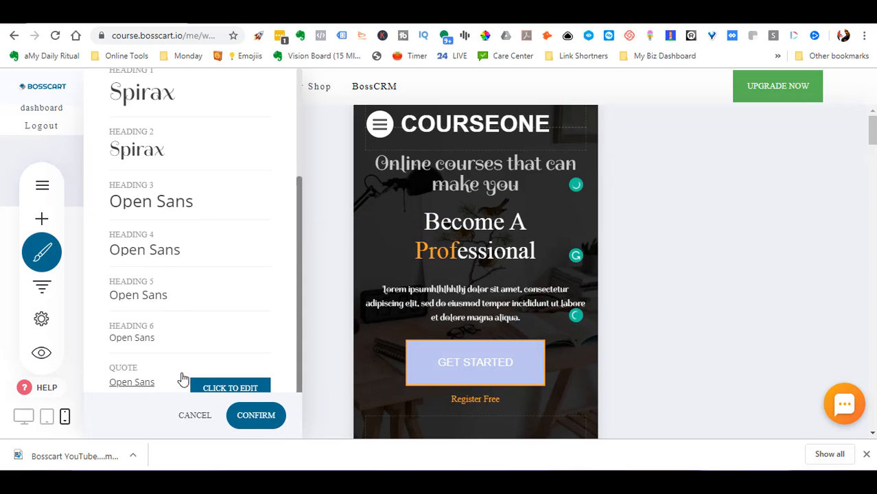
scroll(258, 326, up, 4)
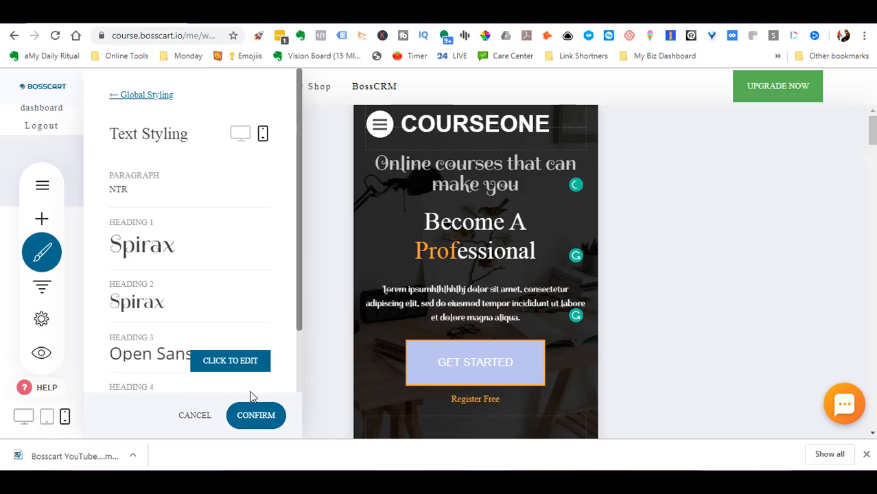
click(256, 416)
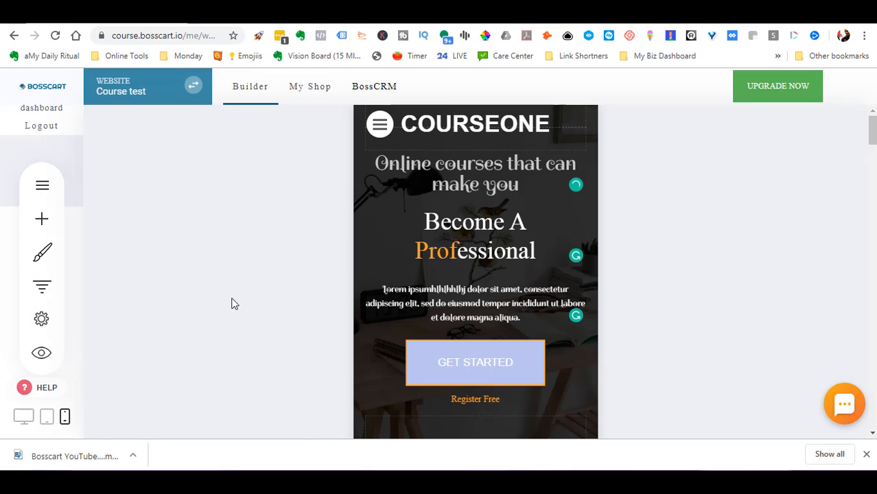
Step: Review the text styles down the page in mobile view and return to the desktop view
scroll(466, 250, down, 10)
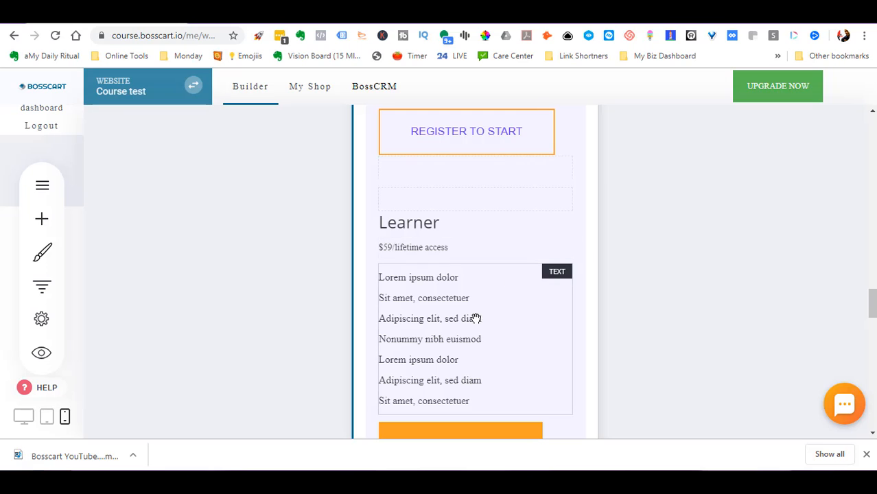
scroll(494, 299, up, 5)
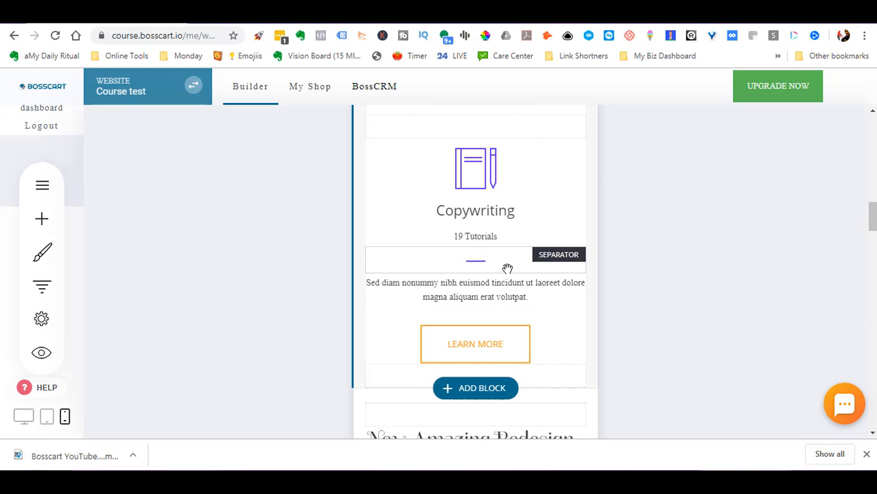
scroll(506, 268, up, 5)
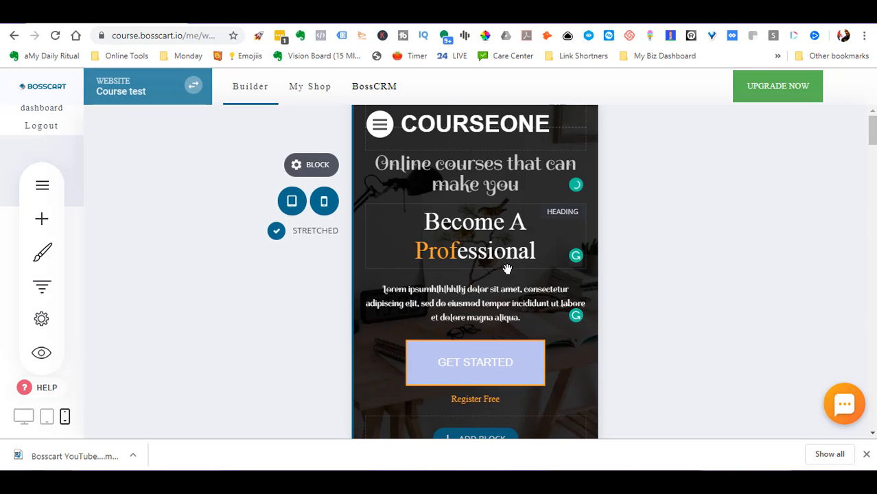
click(24, 417)
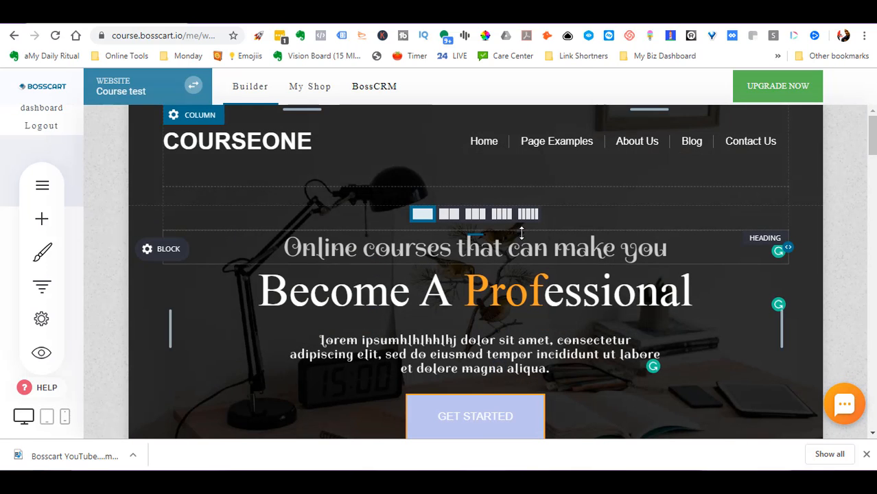
Step: Check the font family choices for the first line of the Learner plan's text list
scroll(873, 139, down, 5)
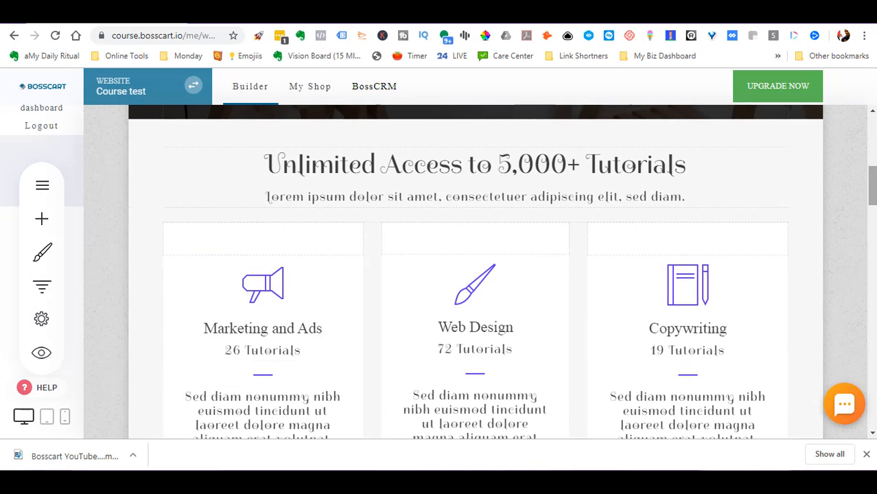
scroll(744, 315, down, 5)
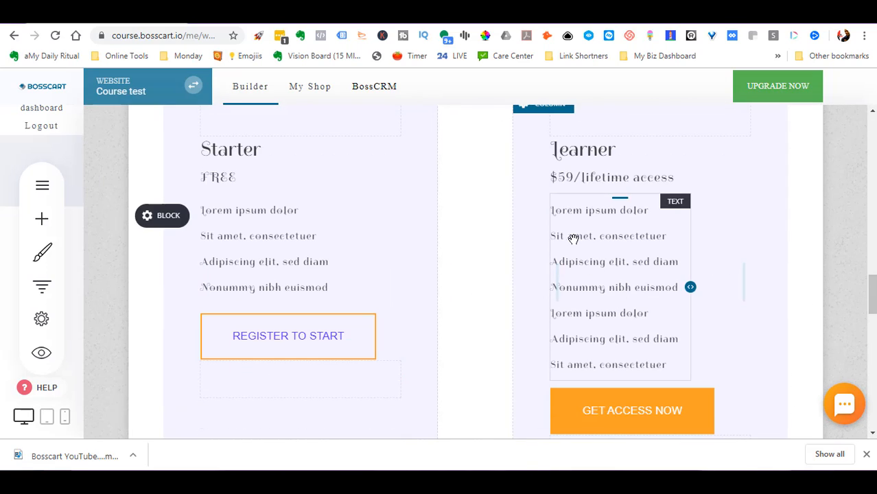
triple_click(579, 209)
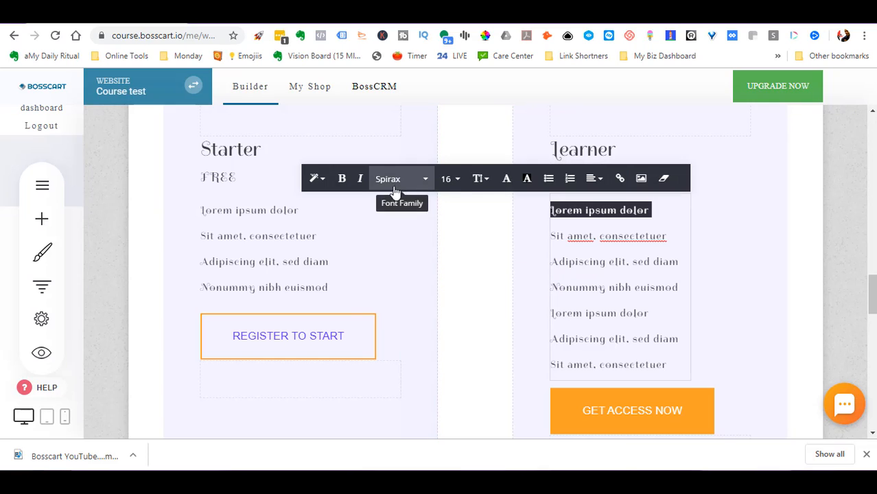
click(394, 178)
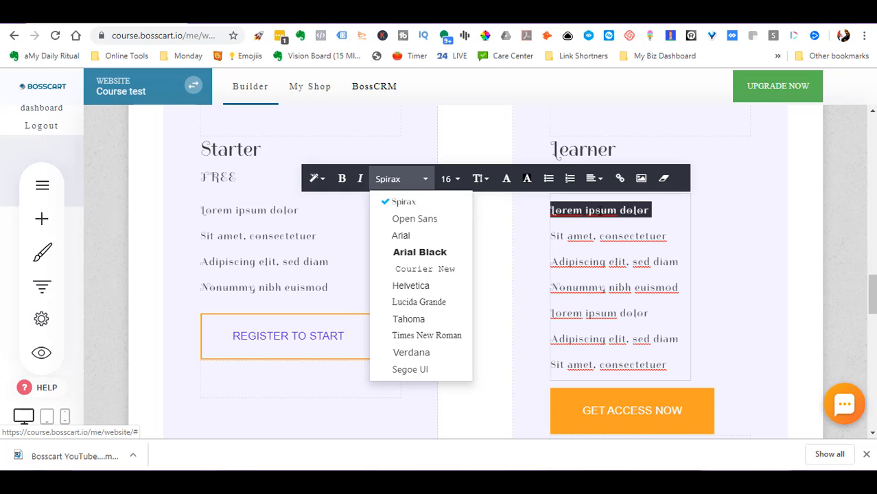
click(637, 213)
click(708, 221)
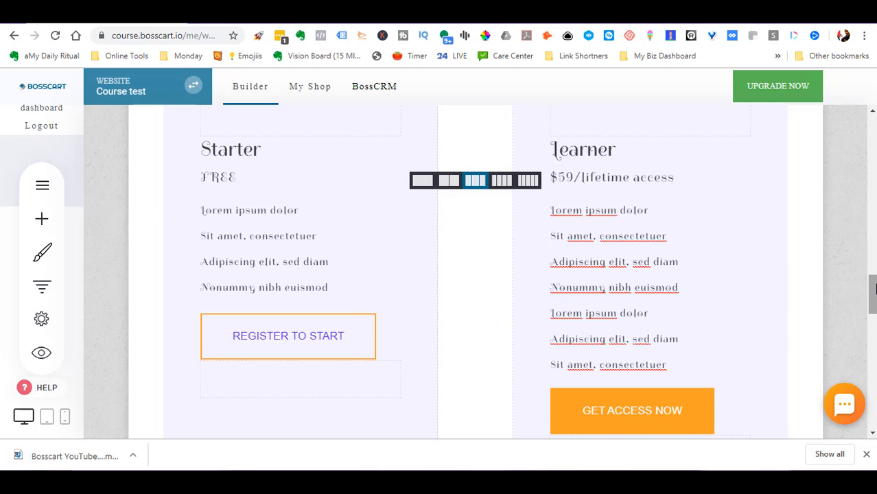
drag(872, 295, 870, 120)
click(42, 252)
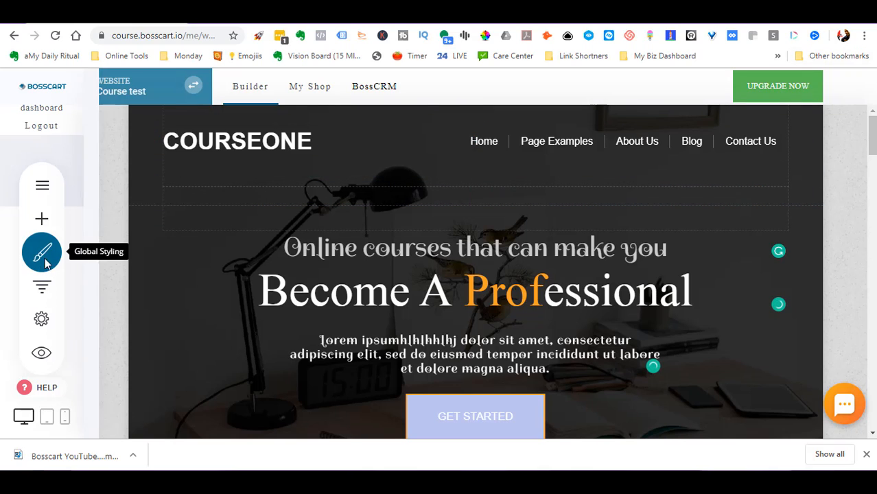
click(385, 165)
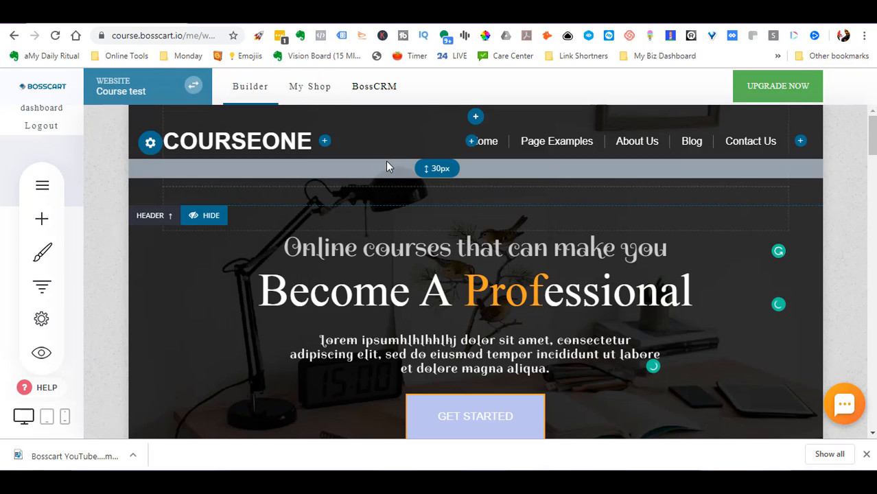